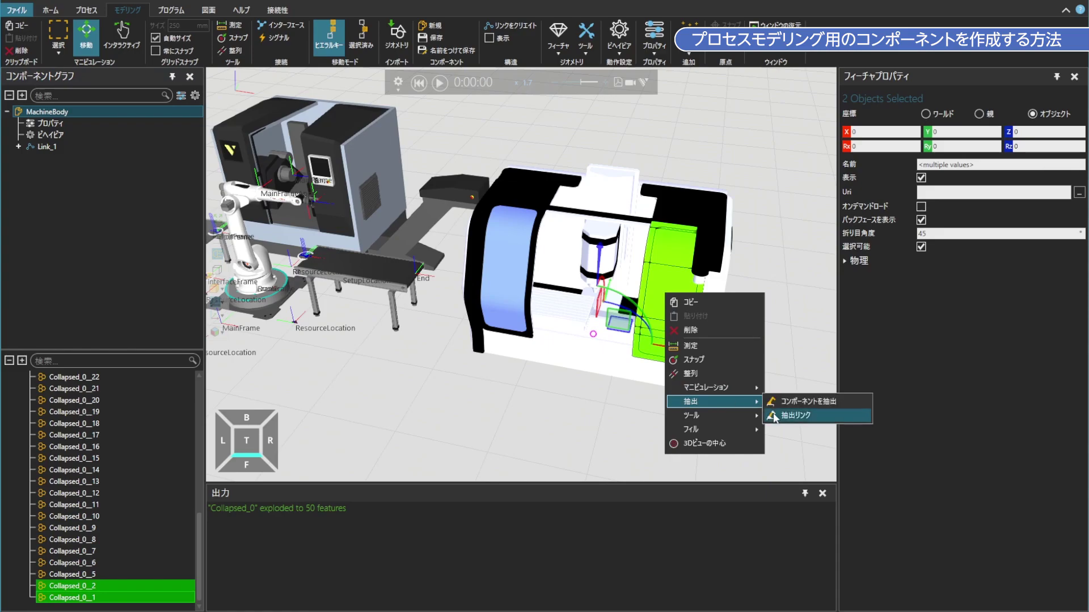
Step: Extract the door pieces into a new link and make Link_1 a +X translational joint named Door
left_click(170, 147)
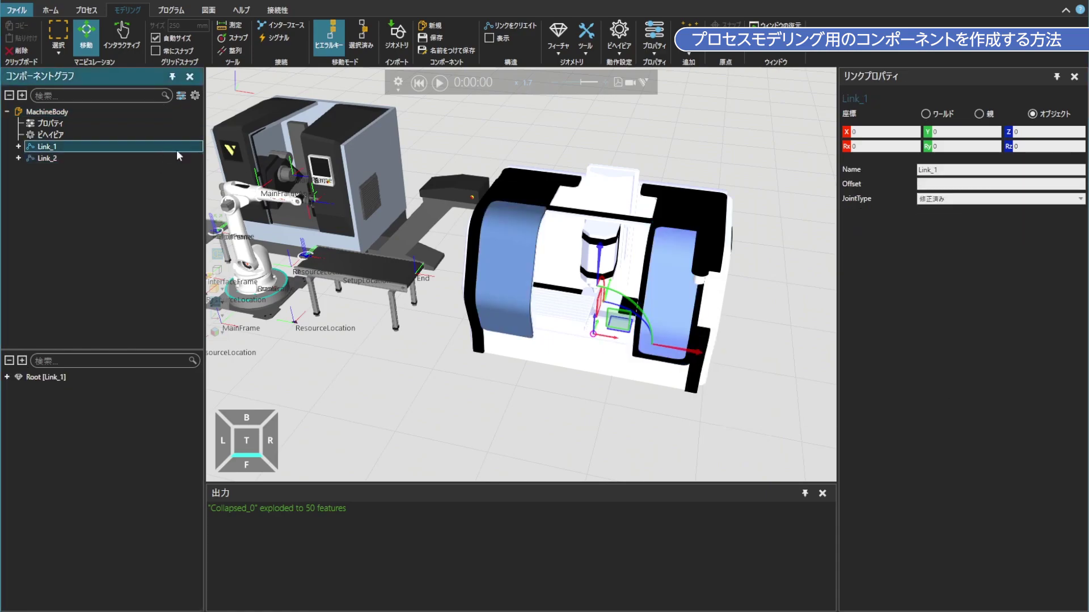
left_click(1004, 199)
left_click(969, 236)
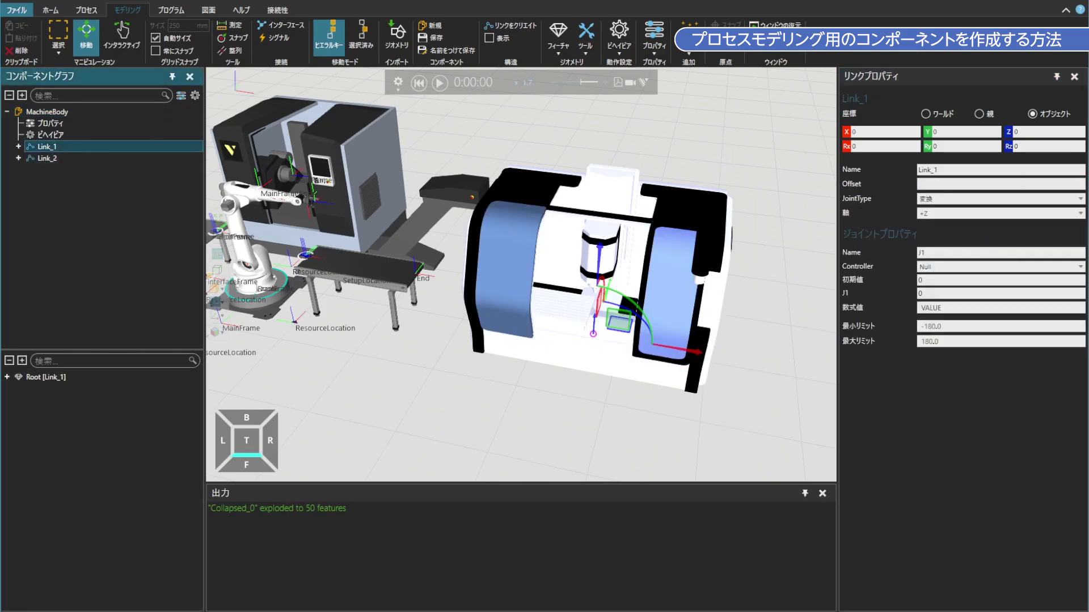
left_click(958, 214)
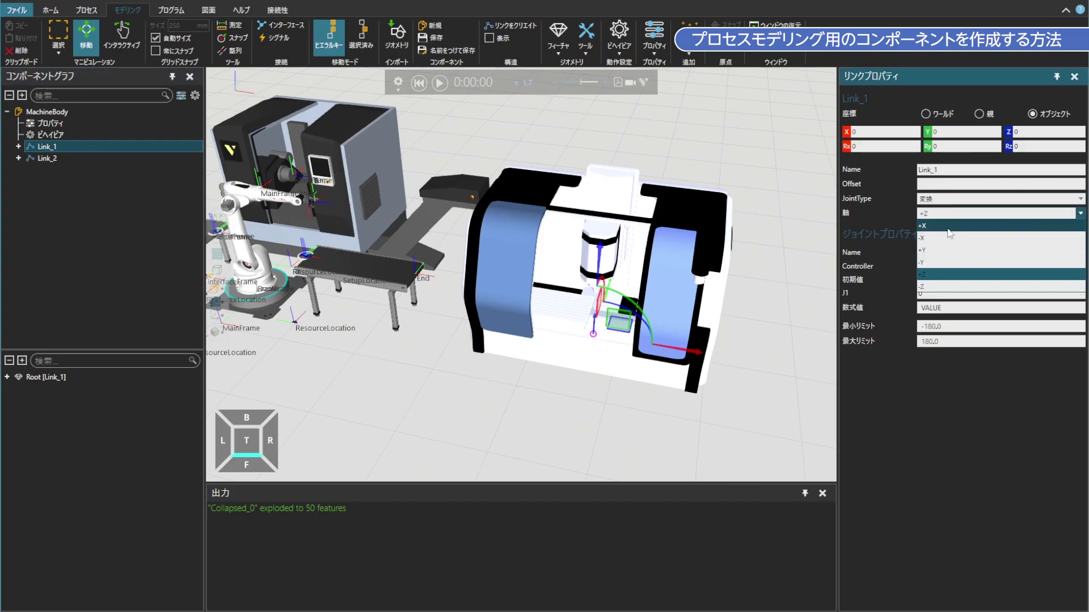
left_click(946, 230)
left_click(933, 253)
double_click(933, 253)
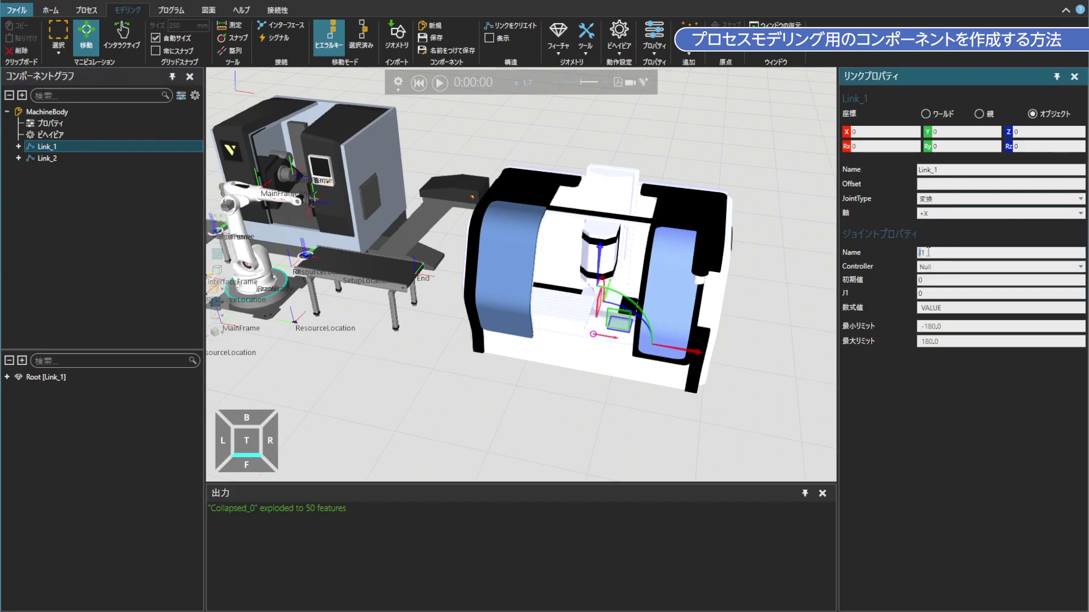
type("Door")
Step: Give the Door joint a servo controller with limits 0 to 550
left_click(959, 267)
left_click(954, 297)
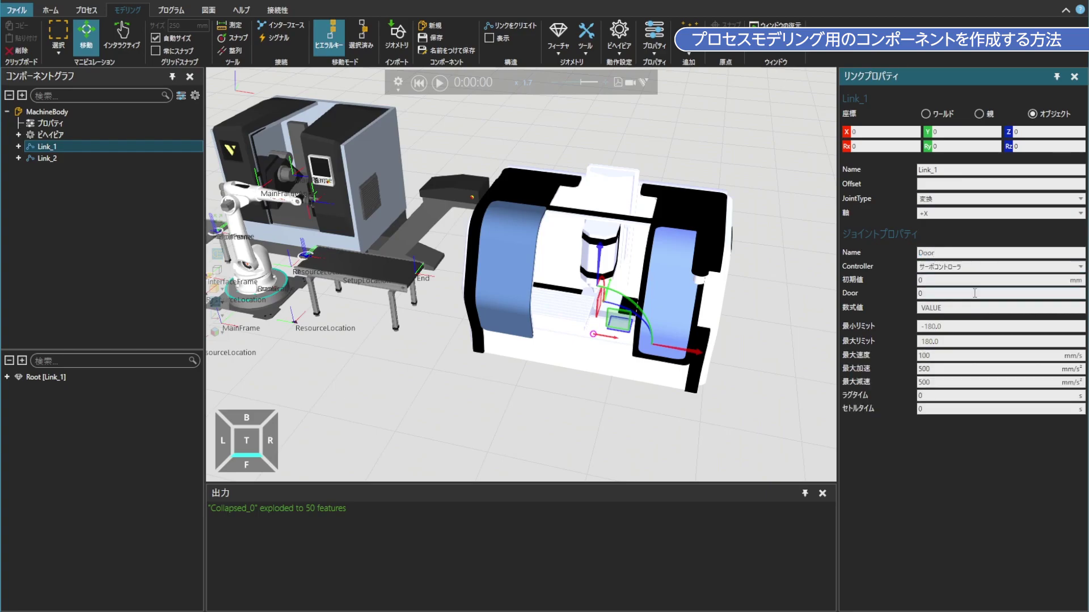
double_click(956, 327)
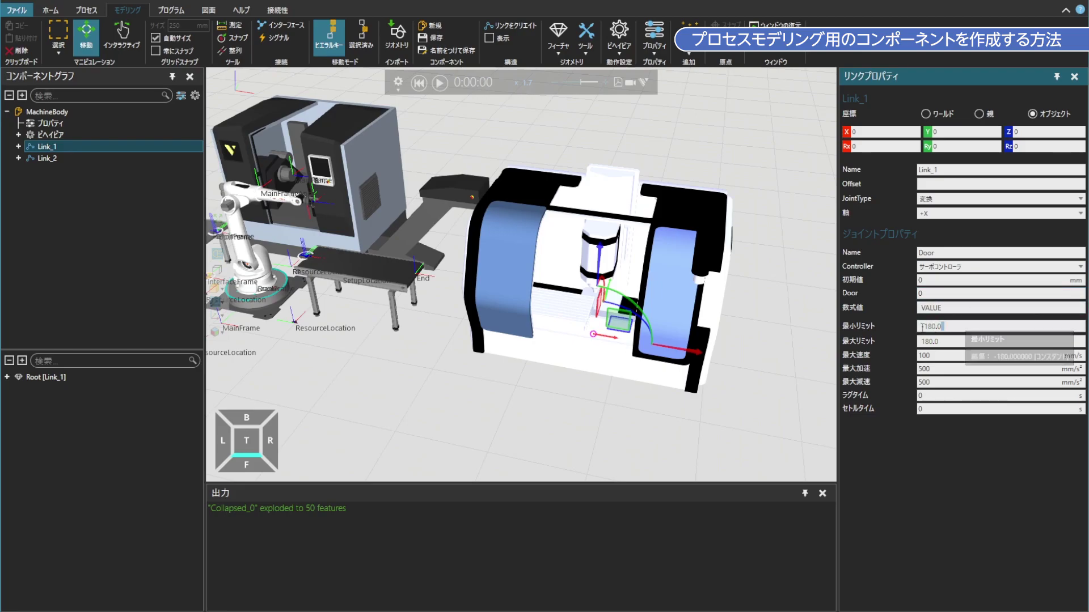
type("0")
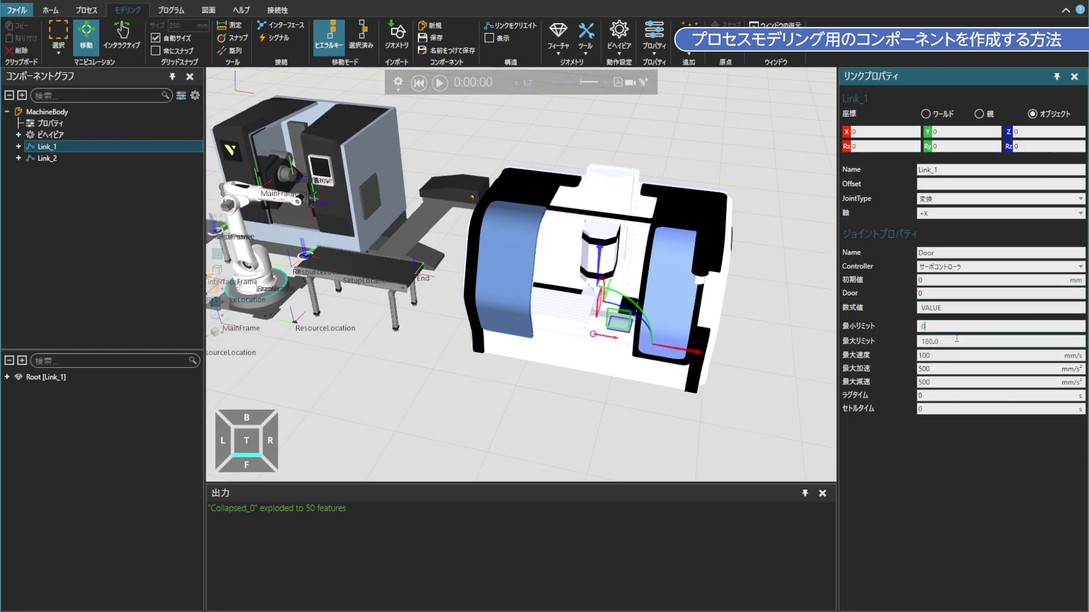
key("Tab")
type("550")
key("Return")
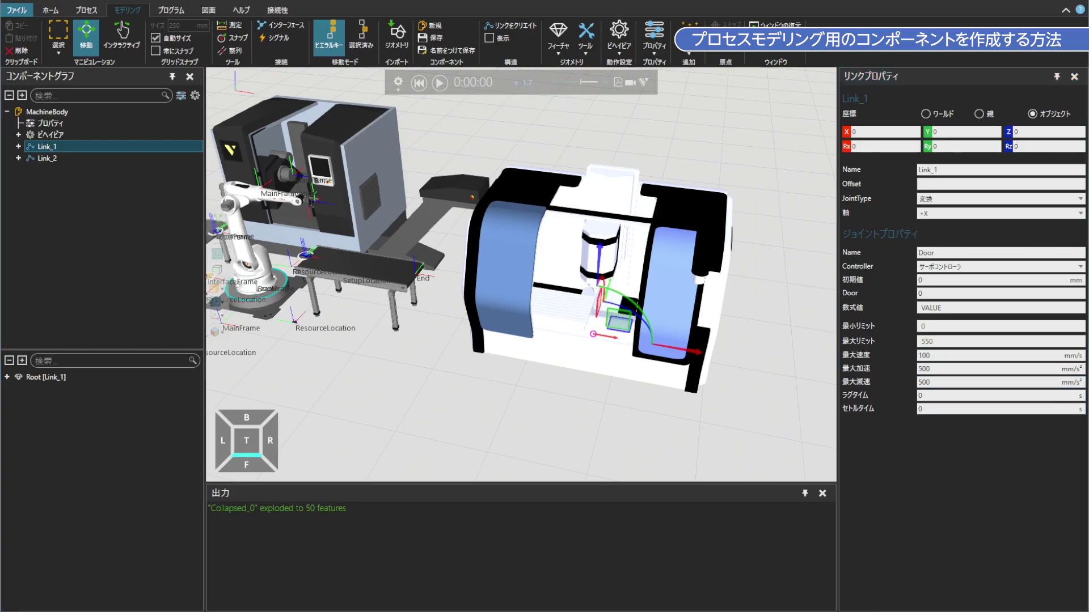
Step: Make Link_2 a -X translational follower driven by Door, then slide the door interactively to test
left_click(66, 158)
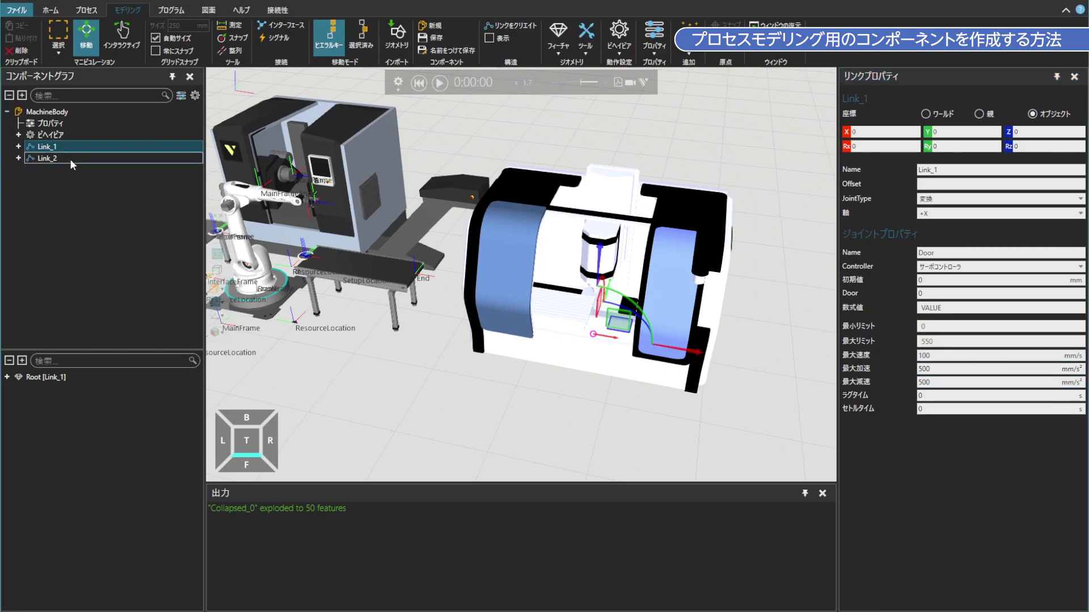
left_click(930, 199)
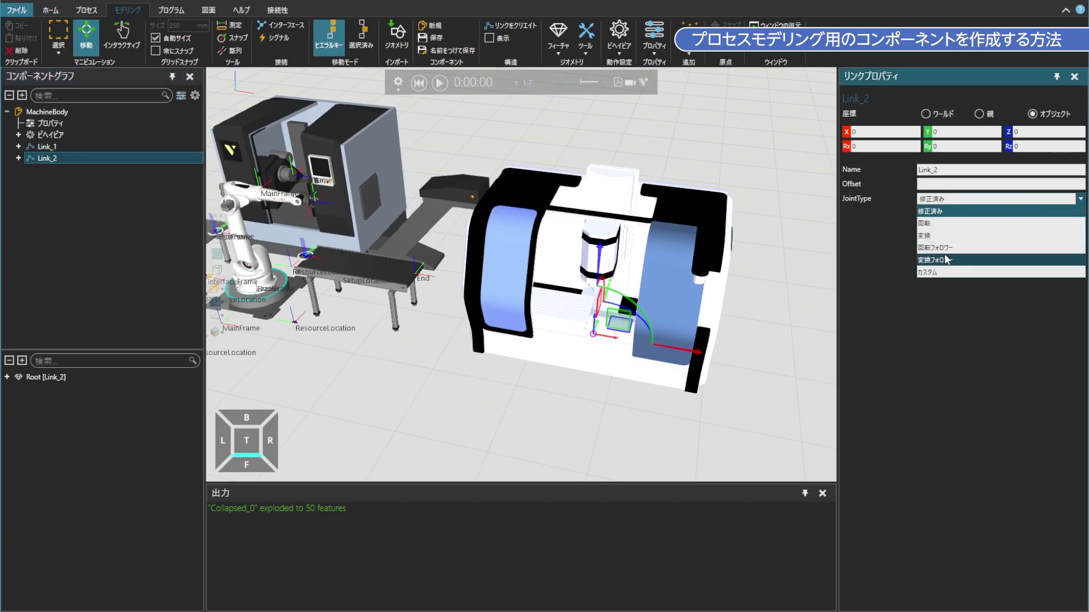
left_click(938, 260)
left_click(988, 214)
left_click(988, 221)
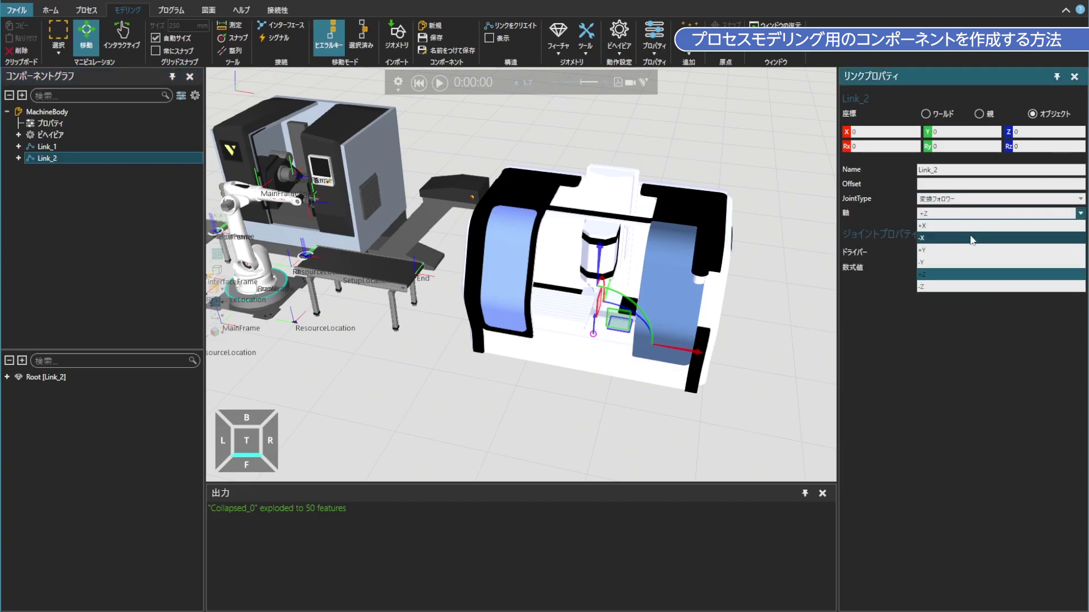
left_click(989, 257)
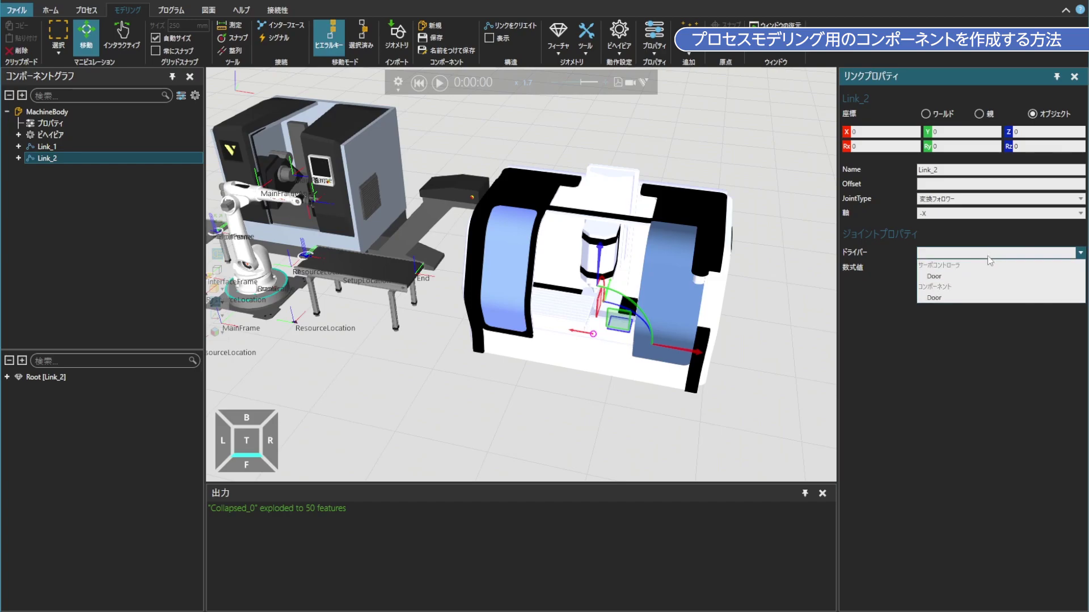
left_click(975, 275)
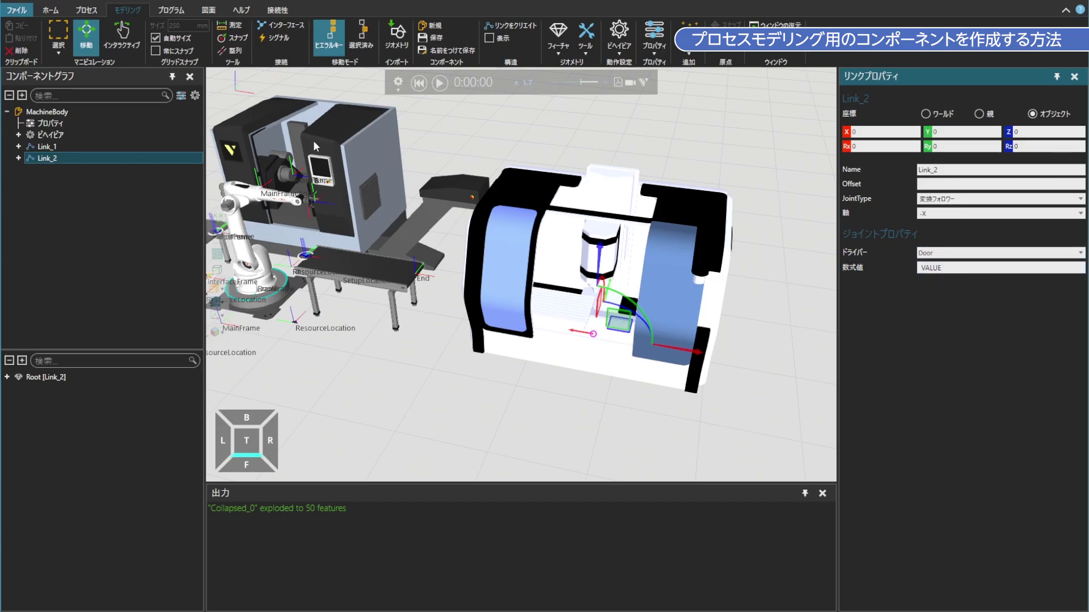
left_click(121, 40)
mouse_move(660, 324)
left_mouse_down()
mouse_move(593, 318)
mouse_move(667, 326)
left_mouse_up()
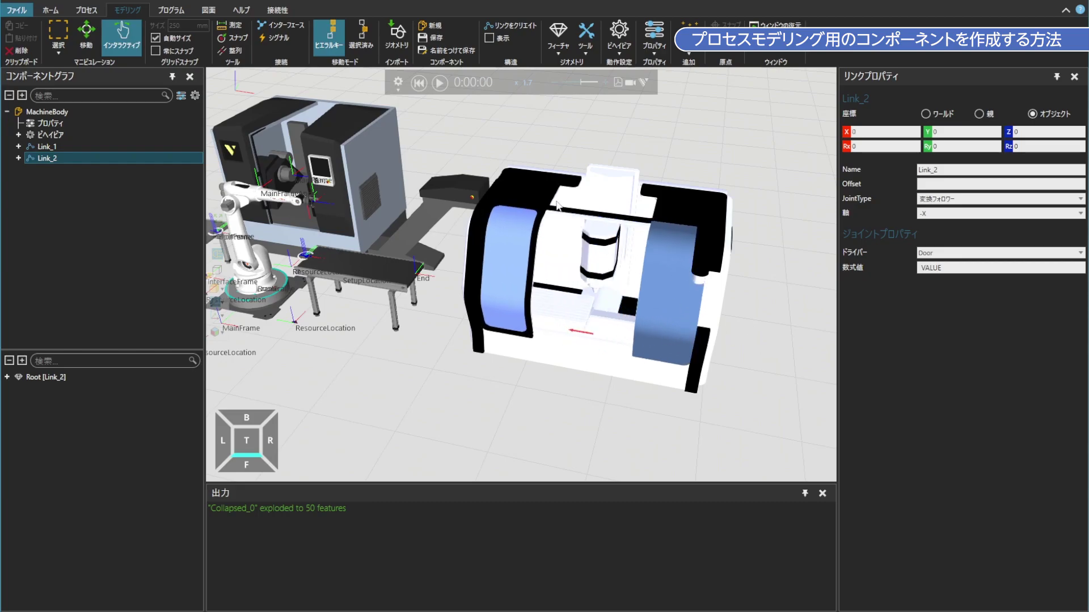
Step: Start material assignment with the light_orange material
left_click(590, 50)
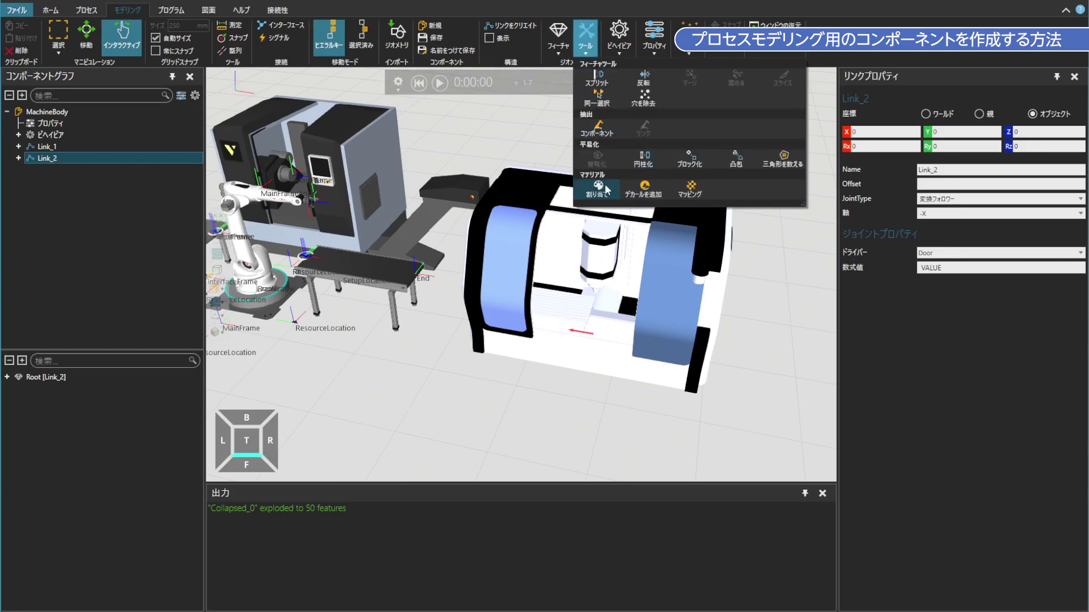
left_click(598, 187)
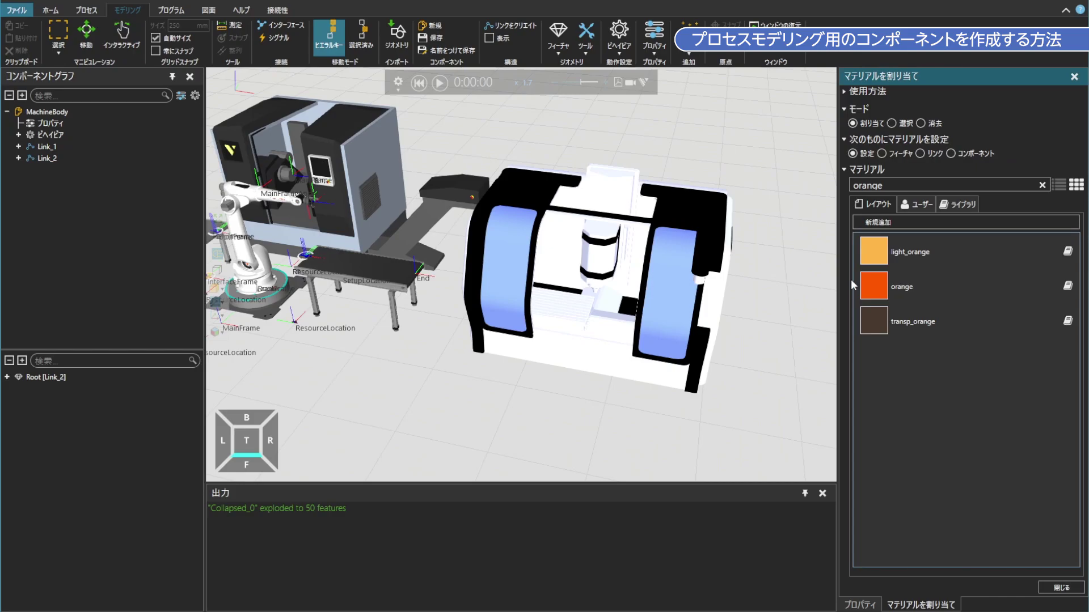
left_click(931, 247)
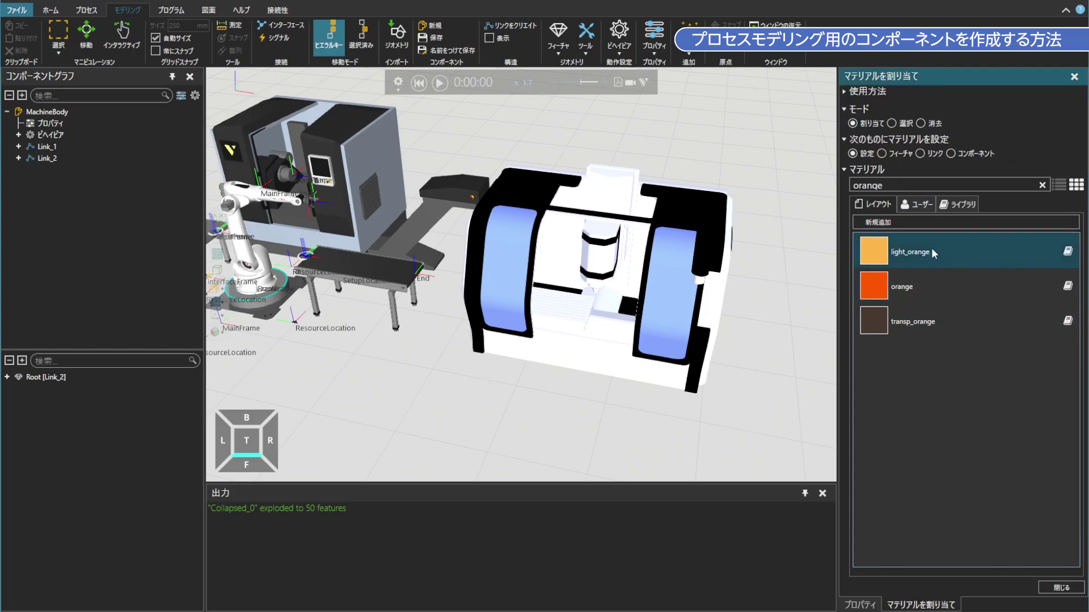
scroll(548, 308, "up", 5)
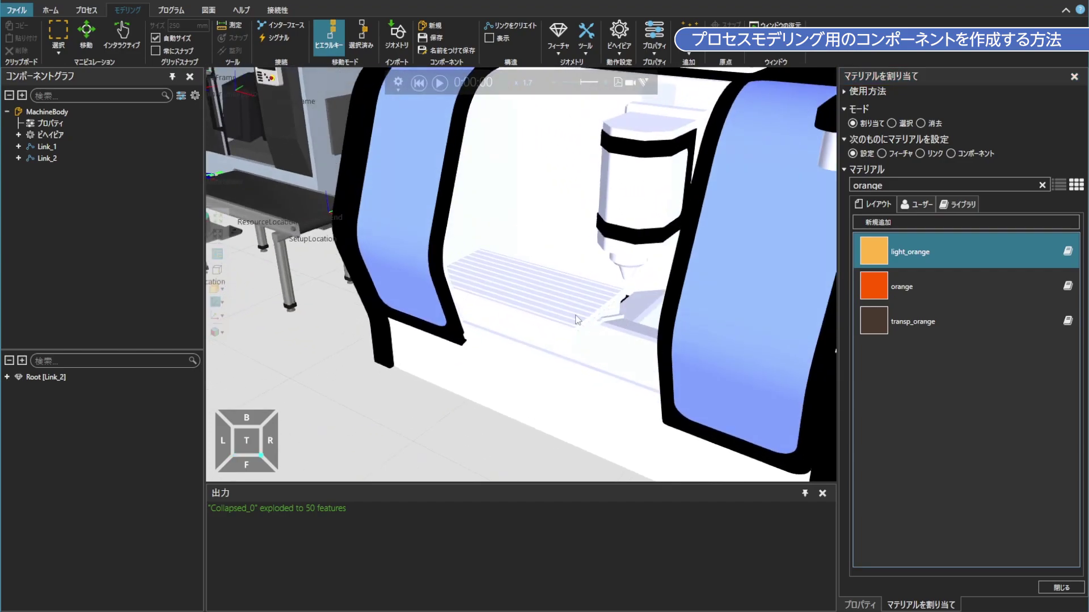
Step: Paint the table, table base, nozzle tip, spindle parts and lamp arm light_orange
left_click(577, 322)
left_click(574, 342)
left_click(578, 350)
left_click(628, 273)
left_click(644, 209)
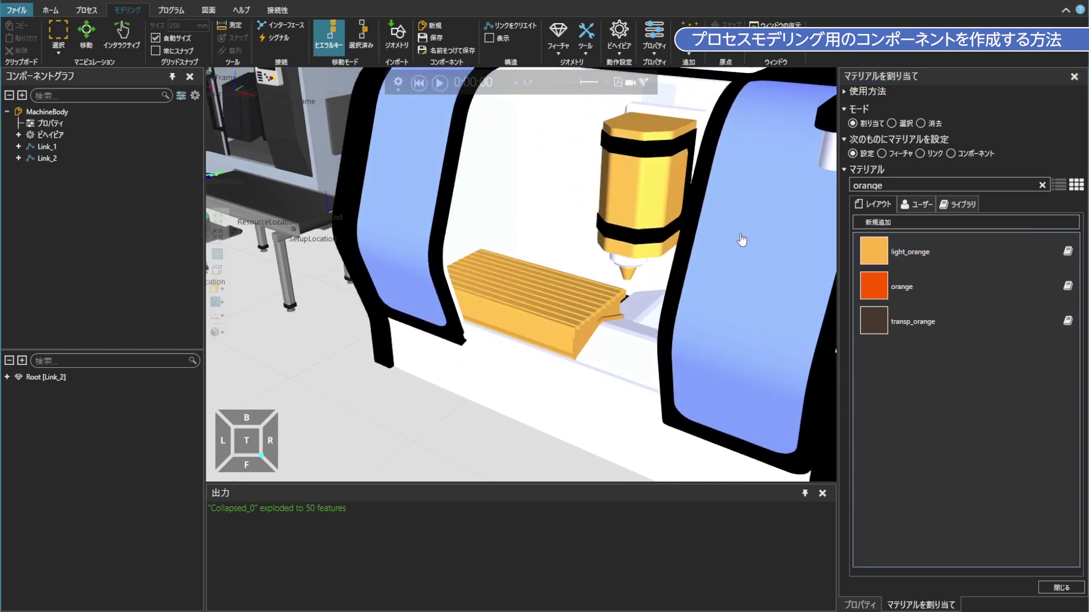
scroll(656, 270, "down", 3)
left_click(700, 185)
left_click(693, 214)
right_click_drag(615, 323, 658, 319)
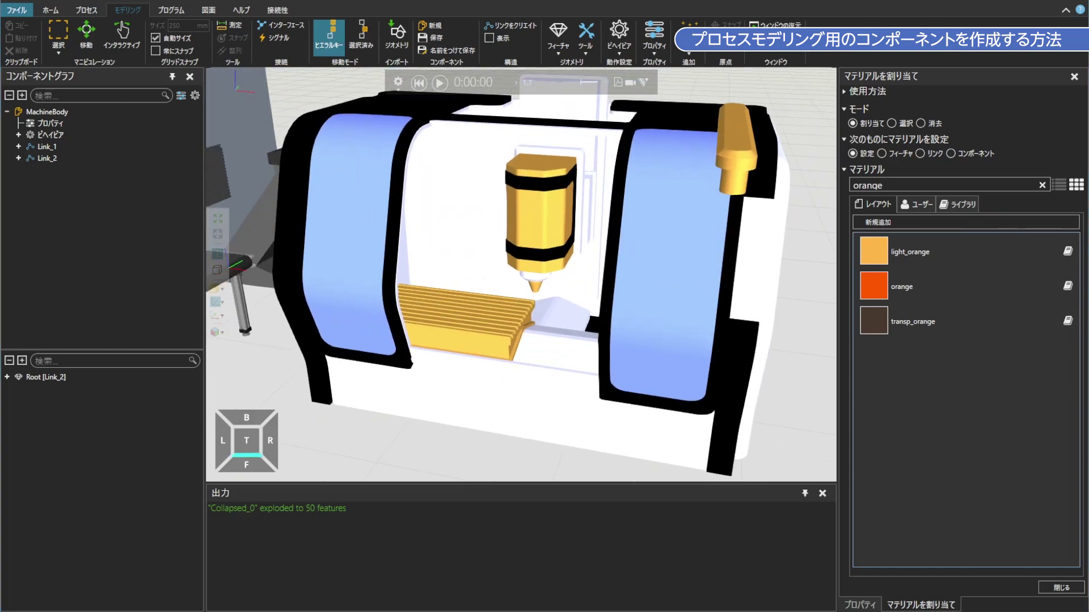
key("Escape")
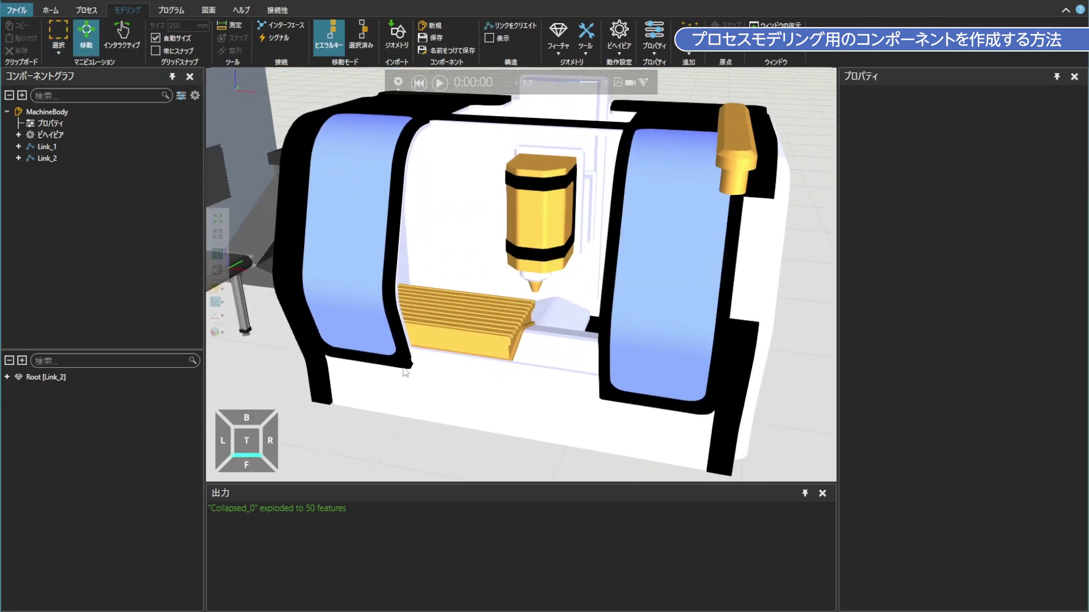
Step: Select the three table slats and slide them along the X axis
left_click(506, 354)
left_click(504, 351, "ctrl")
left_click(514, 356, "ctrl")
right_click_drag(774, 384, 543, 260)
left_click_drag(545, 264, 613, 257)
right_click_drag(613, 257, 507, 349)
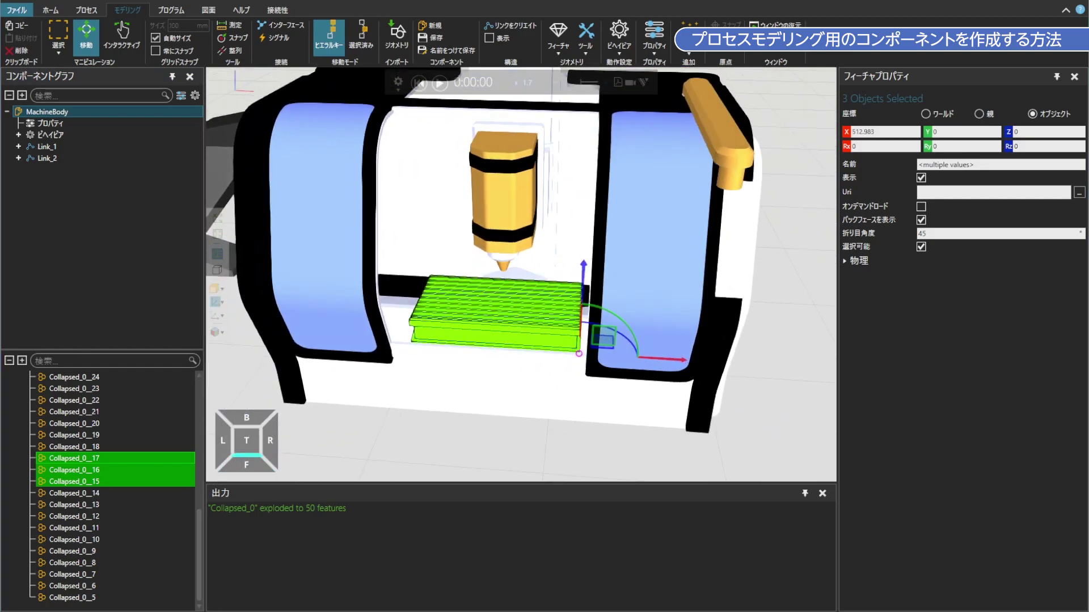
scroll(134, 431, "up", 5)
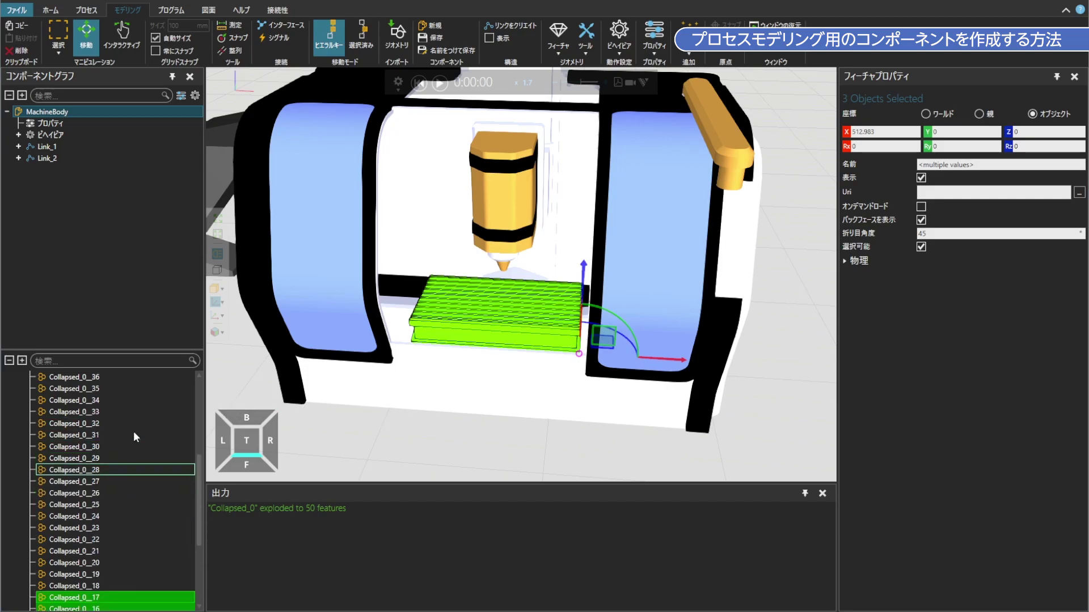
Step: Add a frame feature to MachineBody, place it in front of the machine and rotate it about 80°
left_click(53, 112)
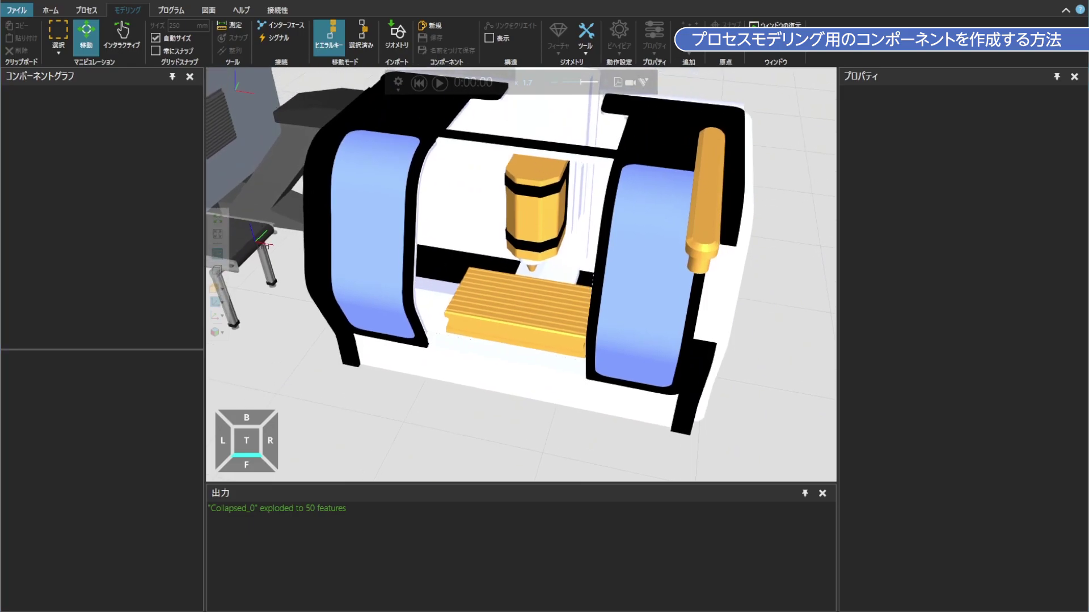
left_click(561, 46)
left_click(570, 130)
left_click_drag(565, 322, 524, 440)
key("ctrl+z")
left_click_drag(543, 434, 459, 389)
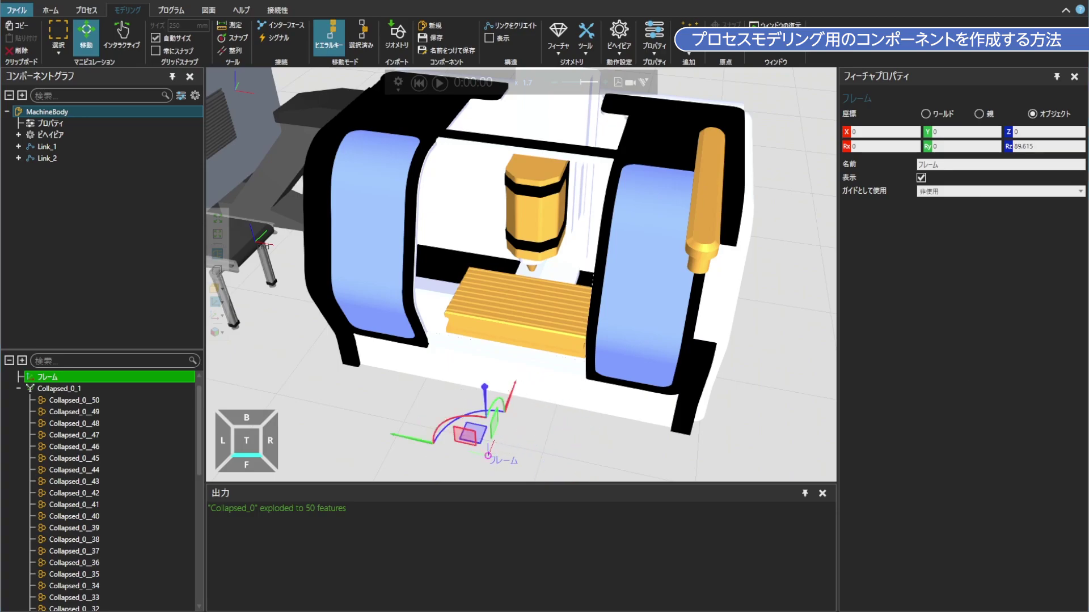
Step: Name the frame ResouceLocation and set its Rz rotation to 90
left_click(962, 165)
type("R")
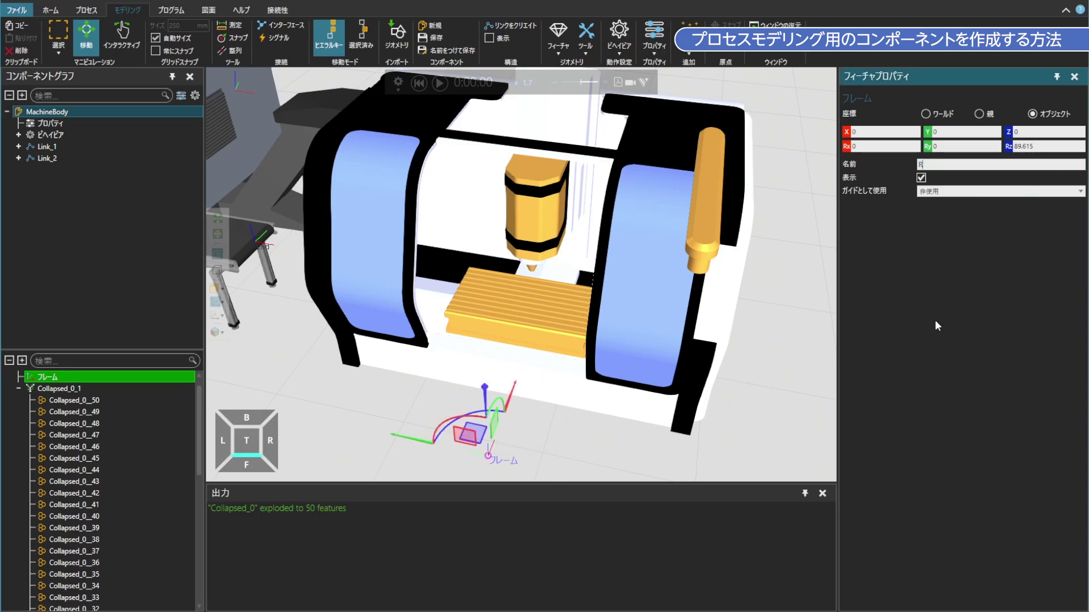
type("esouceLocation")
left_click(1034, 147)
left_click_drag(1036, 147, 1010, 149)
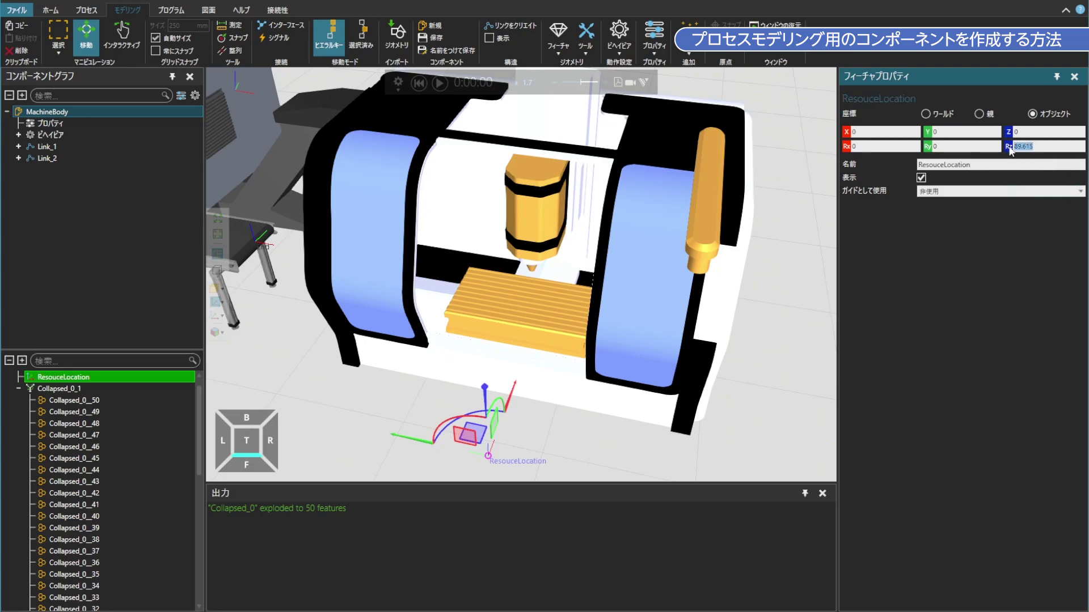
type("90")
key("Return")
Step: Add another frame feature to the machine root named ProcessLocation
left_click(311, 275)
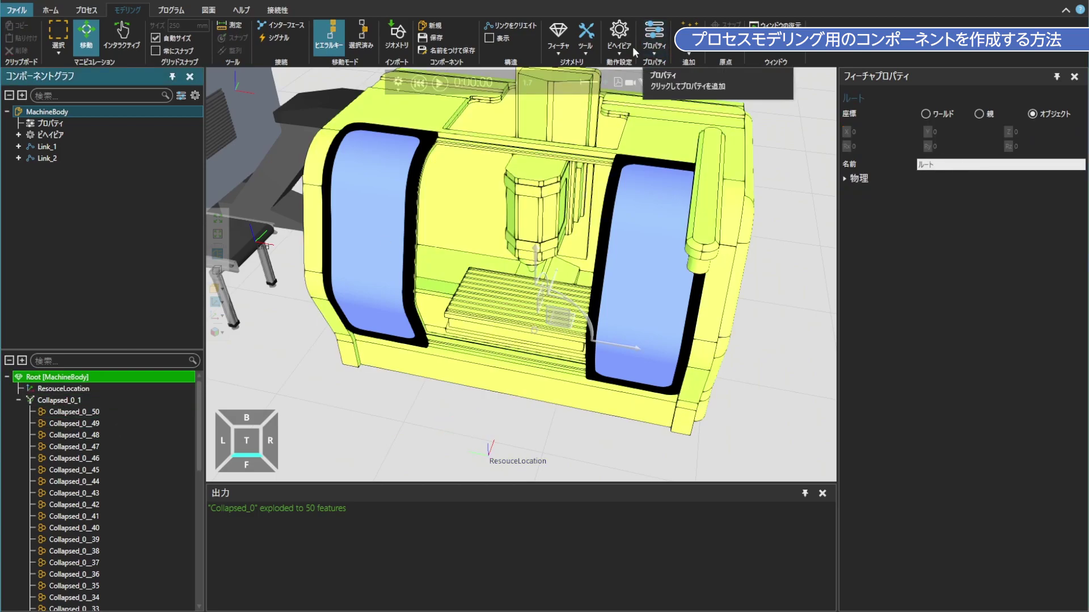
left_click(560, 47)
left_click(568, 130)
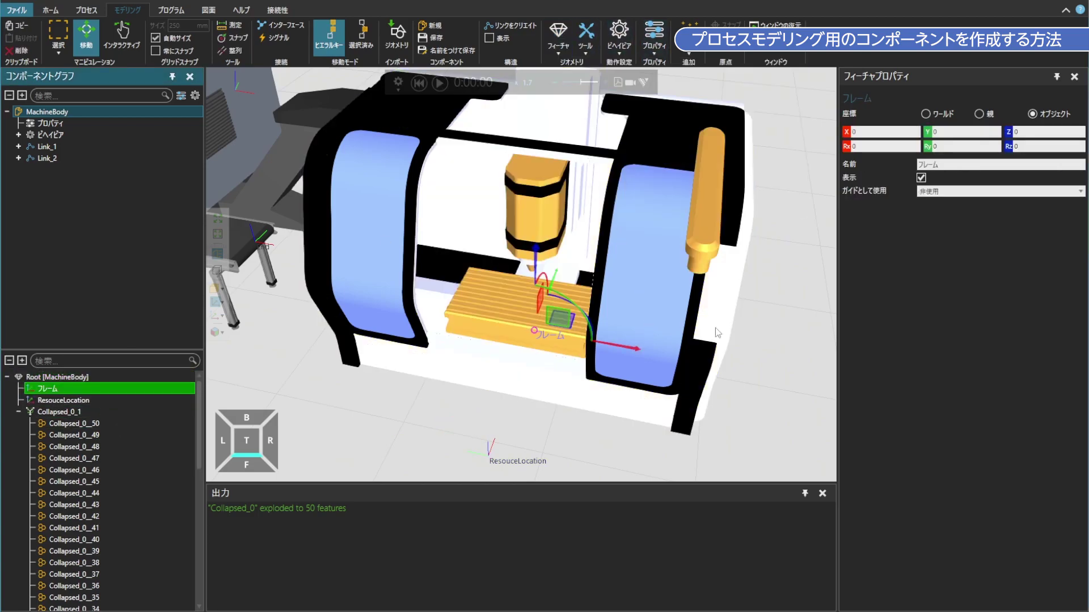
type("ProcessLocation")
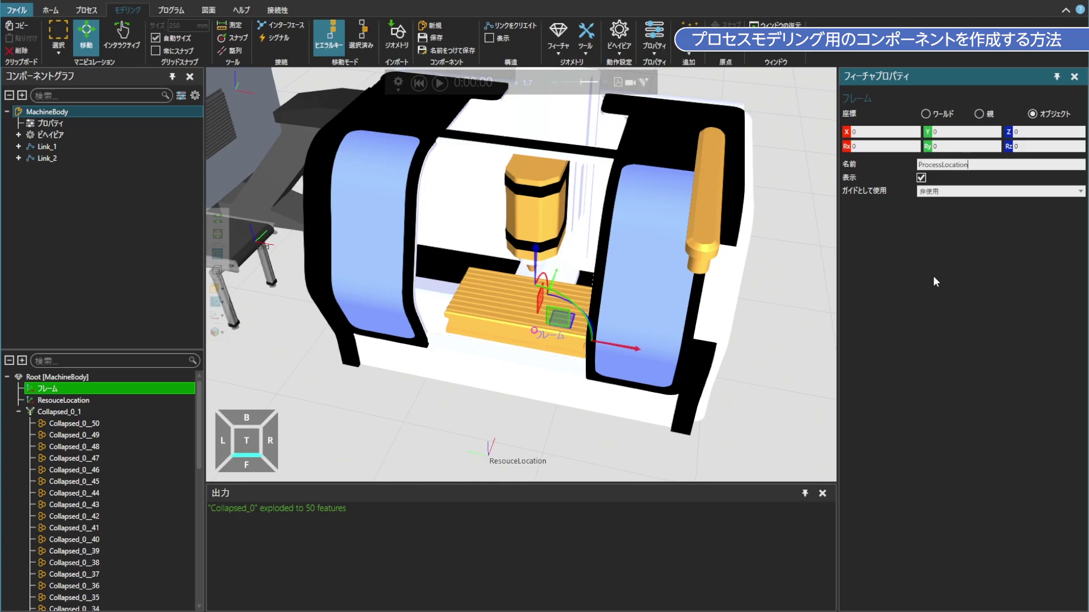
Step: Position ProcessLocation on the table at Y -464.329, Z 650 with Rz 90
left_click_drag(534, 268, 527, 296)
left_click_drag(557, 224, 545, 253)
right_click_drag(752, 365, 750, 360)
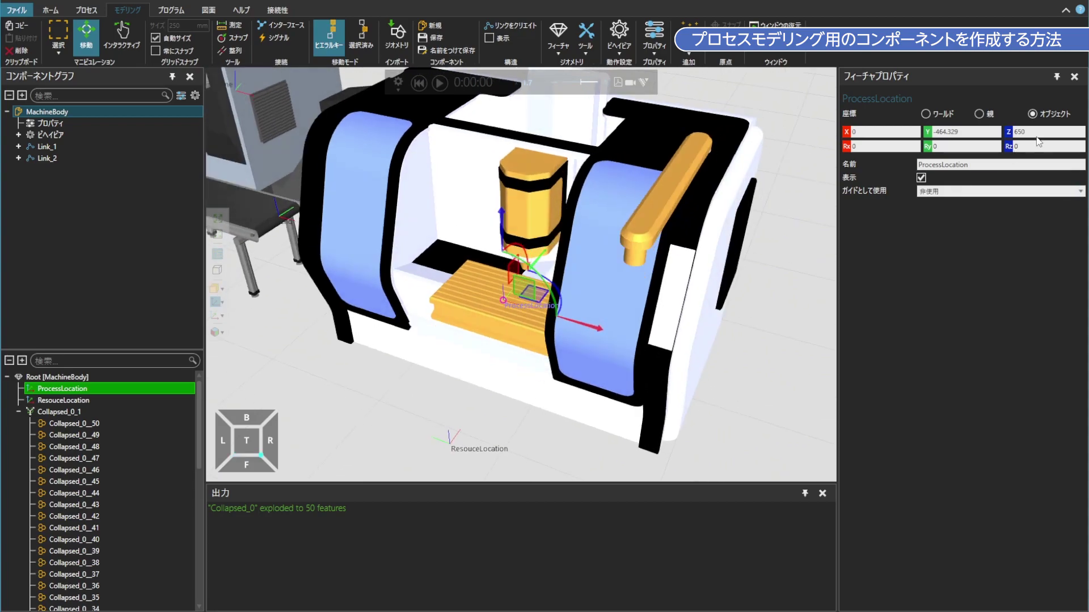
left_click(1039, 142)
type("90")
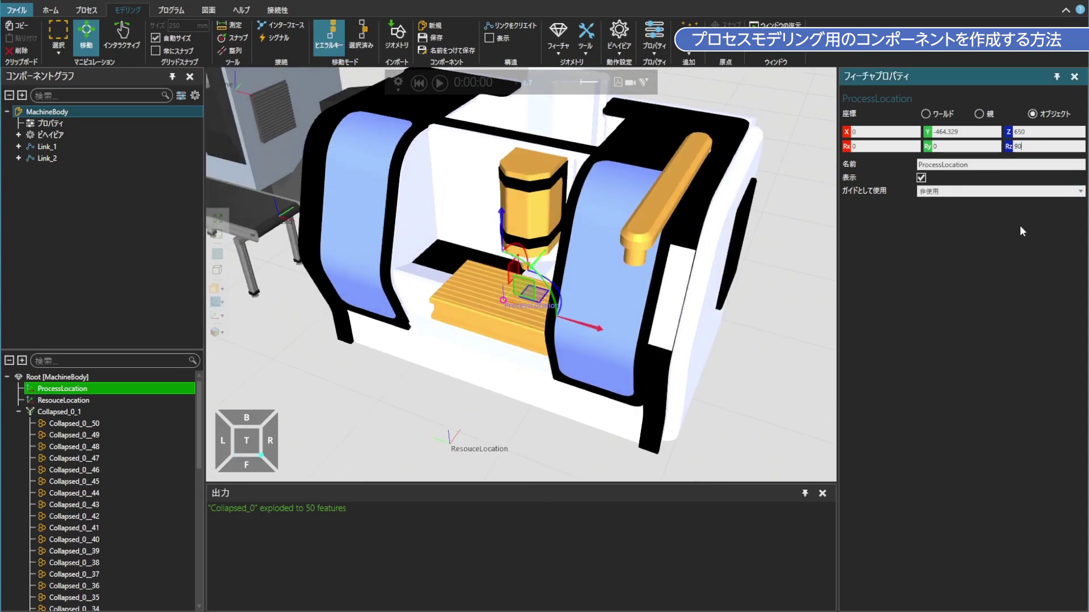
key("Return")
Step: Add a new frame feature to the MachineBody root and snap it onto the machine
left_click(102, 377)
left_click(558, 36)
left_click(569, 131)
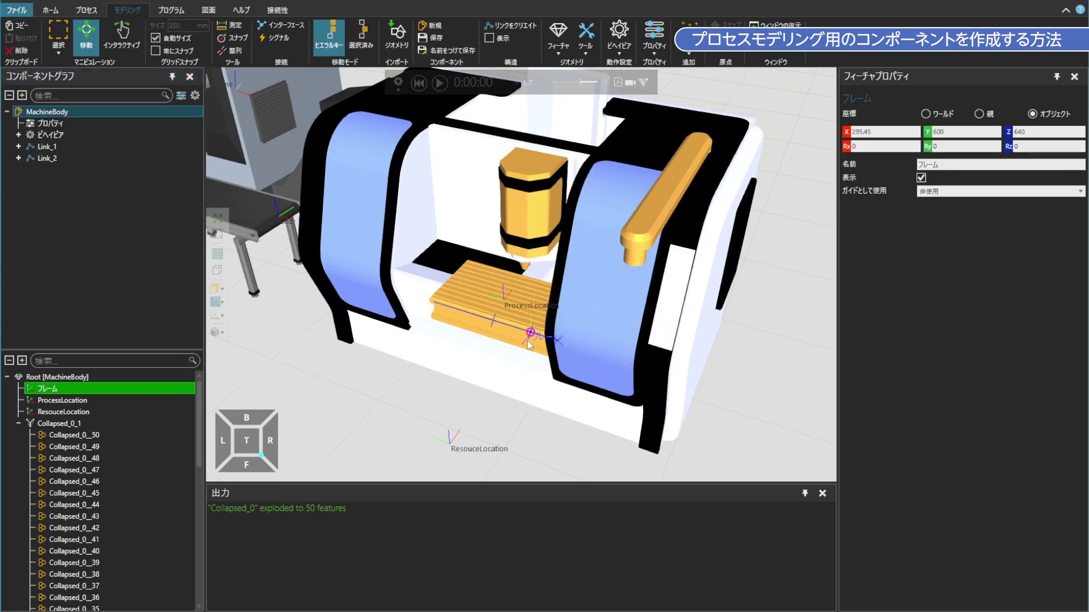
left_click(449, 443)
Step: Raise the frame to about Z 1476.854 above the table and name it ProcessLocationApproach
left_click_drag(444, 377, 435, 163)
right_click_drag(573, 295, 537, 296)
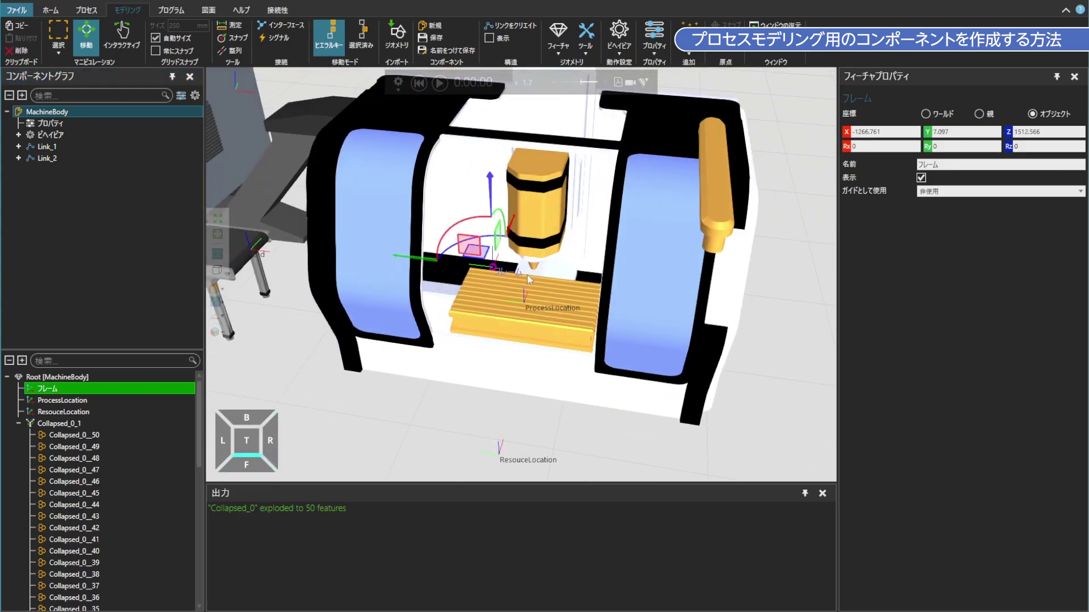
left_click_drag(490, 187, 491, 194)
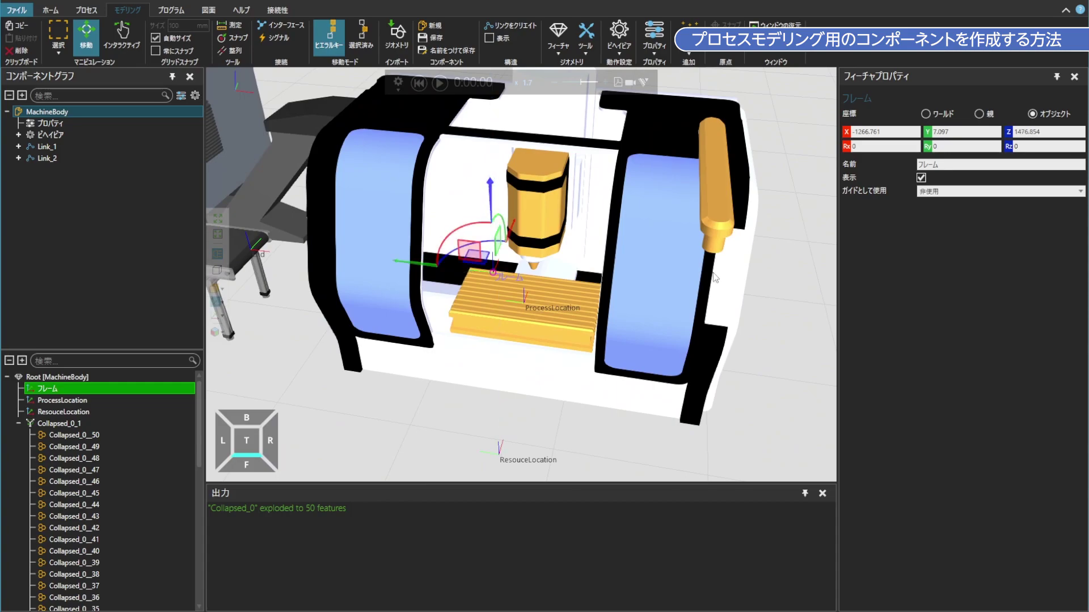
double_click(964, 164)
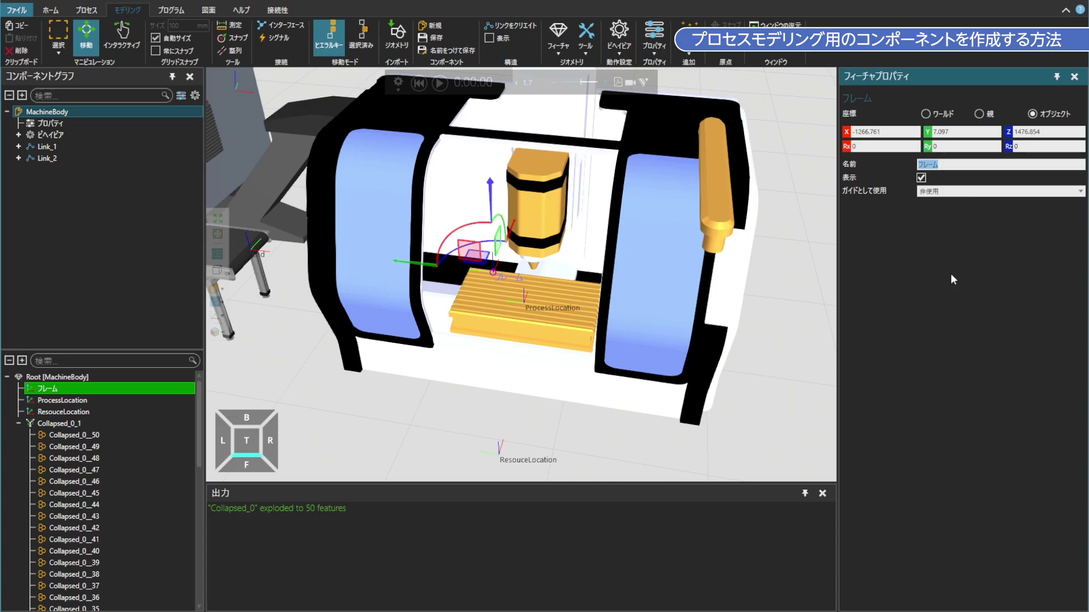
type("ProcessLocationApproach")
Step: Confirm the approach frame's name and add a container behaviour named ComponentContainer__HIDE_
key("Return")
left_click(619, 40)
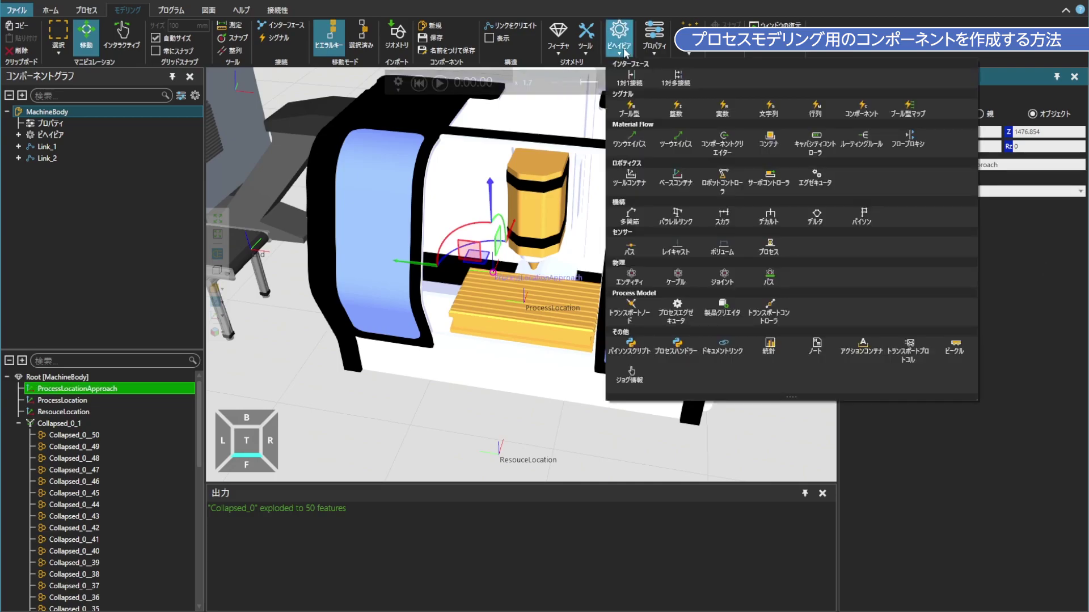
left_click(769, 149)
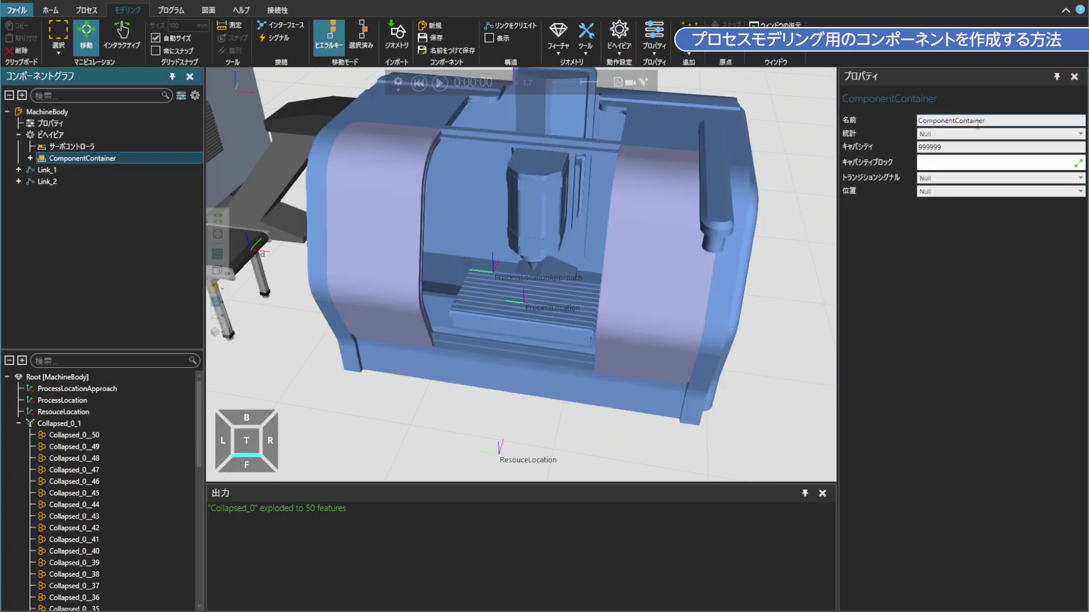
left_click(995, 121)
left_click_drag(996, 120, 914, 126)
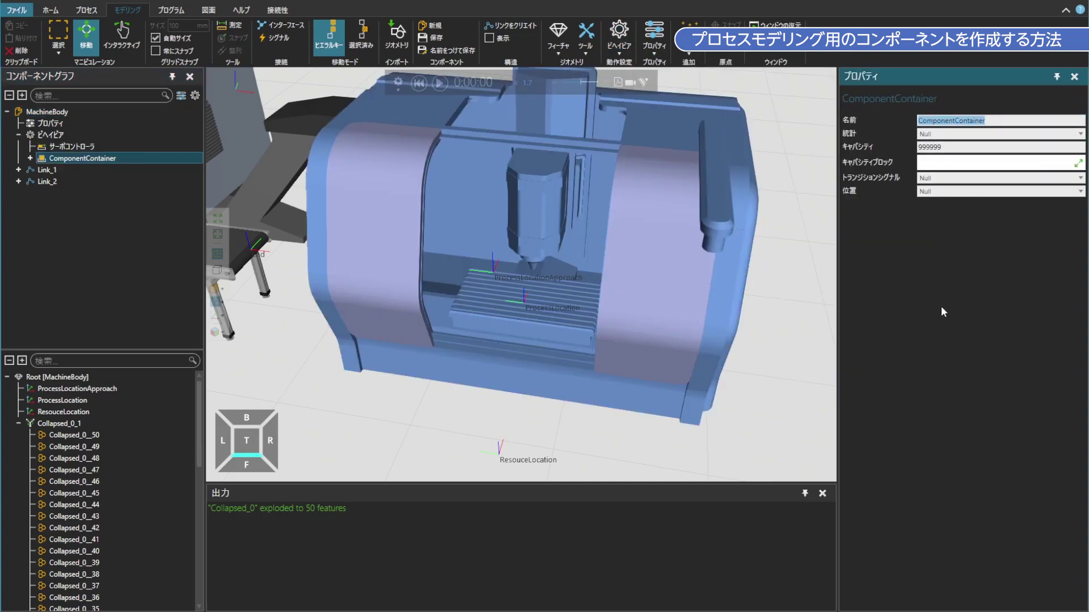
left_click(1010, 135)
left_click(1006, 253)
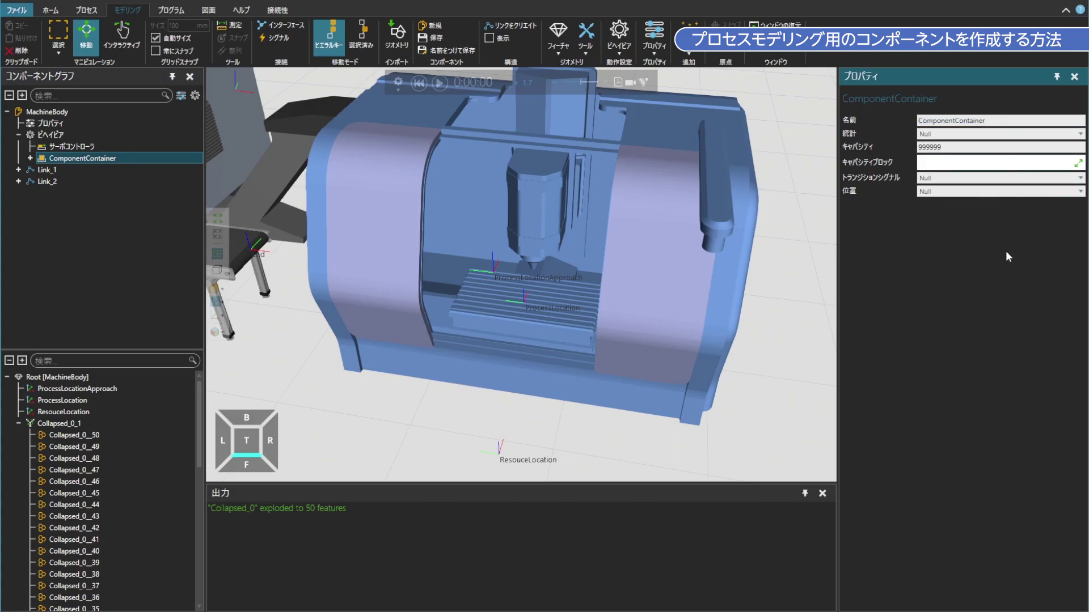
type("__HIDE_")
Step: Add a Statistics behaviour with default states Warmup, Break, Idle, Busy, Blocked, Broken, Repair and Setup
left_click(619, 49)
left_click(768, 347)
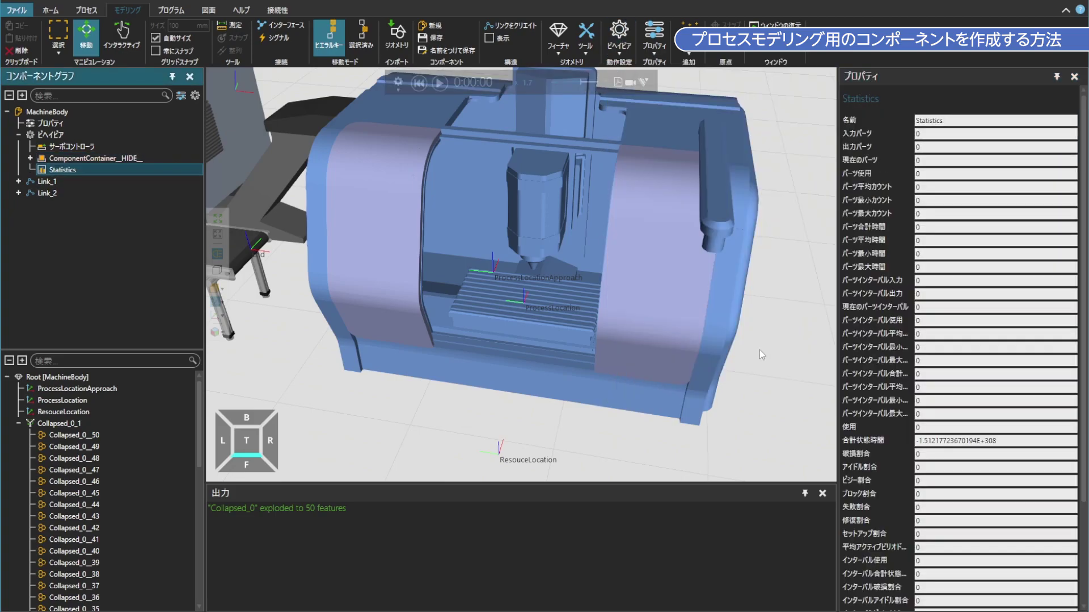
scroll(913, 347, "down", 3)
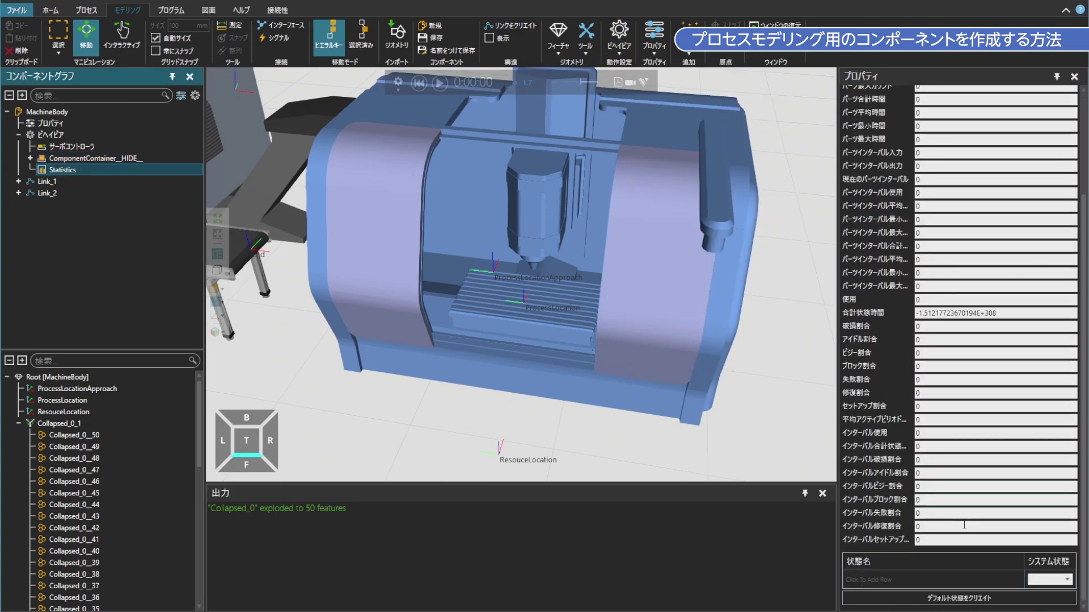
left_click(967, 601)
scroll(925, 337, "down", 5)
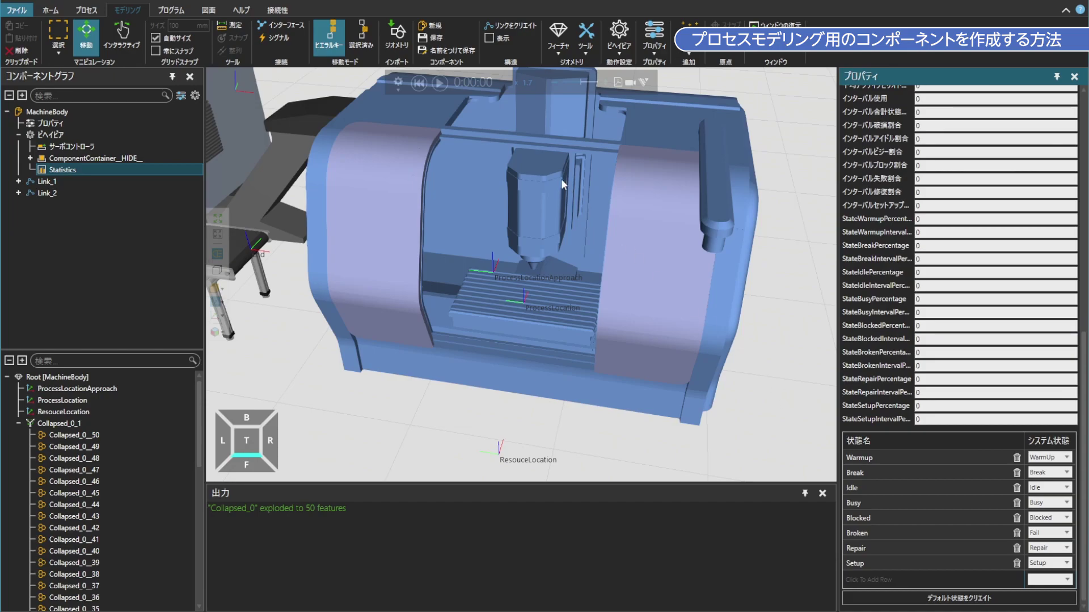
left_click(618, 45)
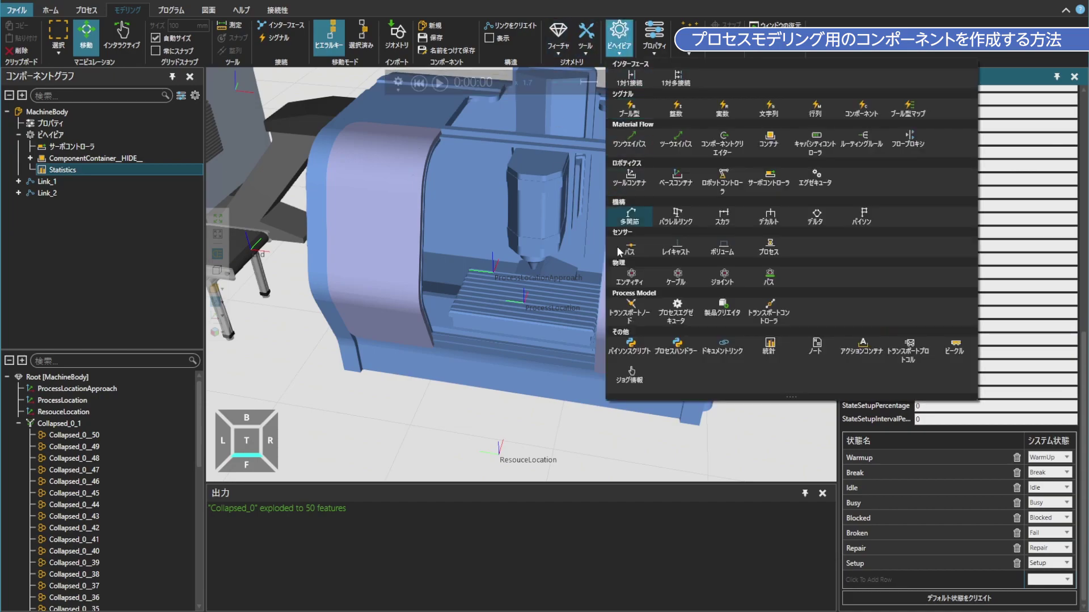
Step: Add a TransportNode using ComponentContainer__HIDE_ with ProcessLocation as its visual position frame
left_click(631, 314)
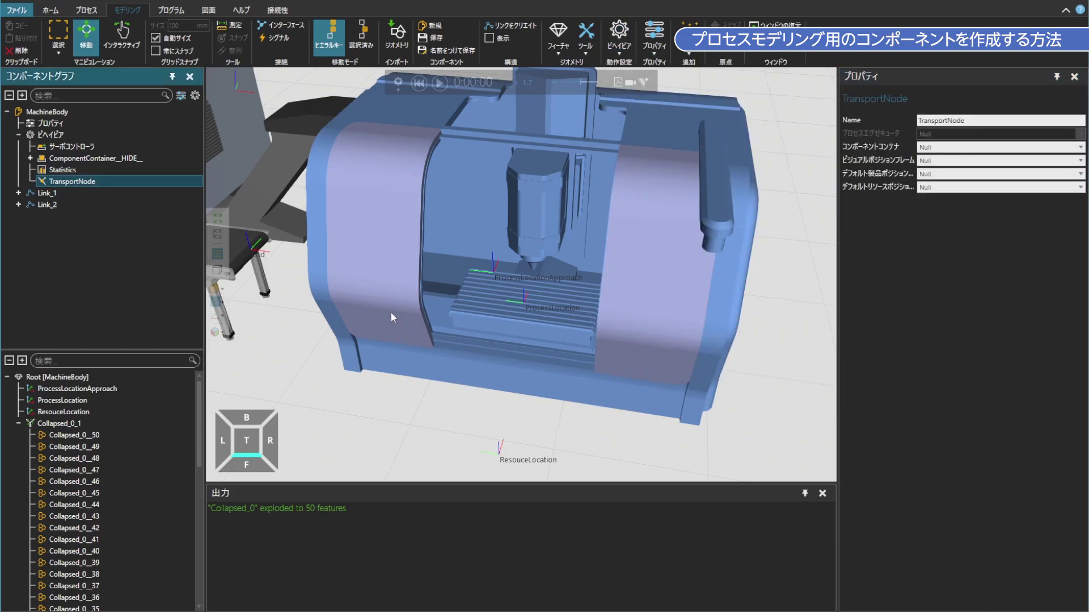
left_click(1019, 145)
left_click(989, 160)
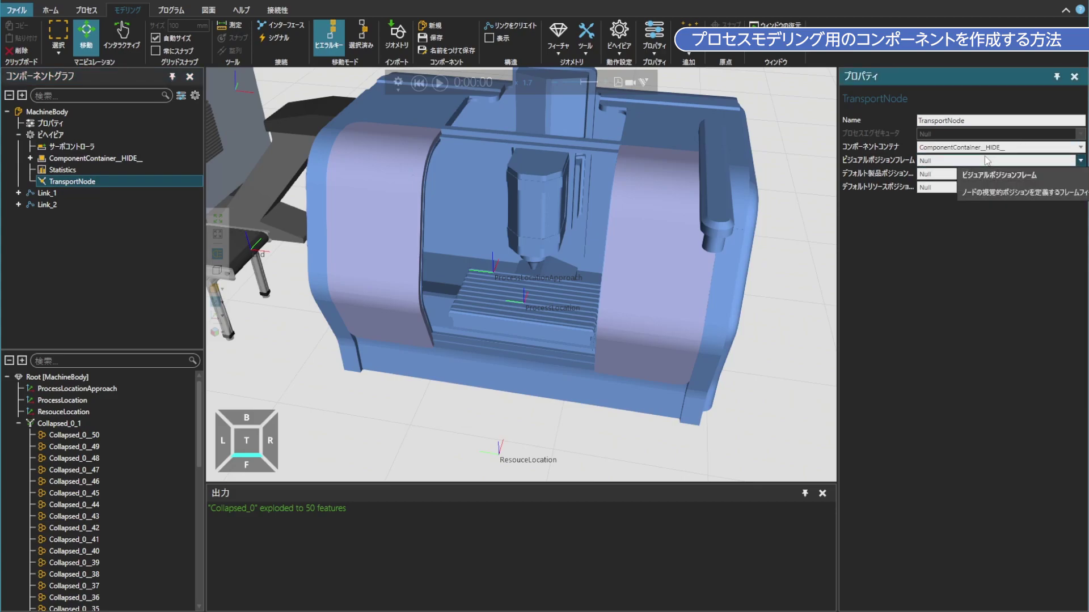
left_click(987, 160)
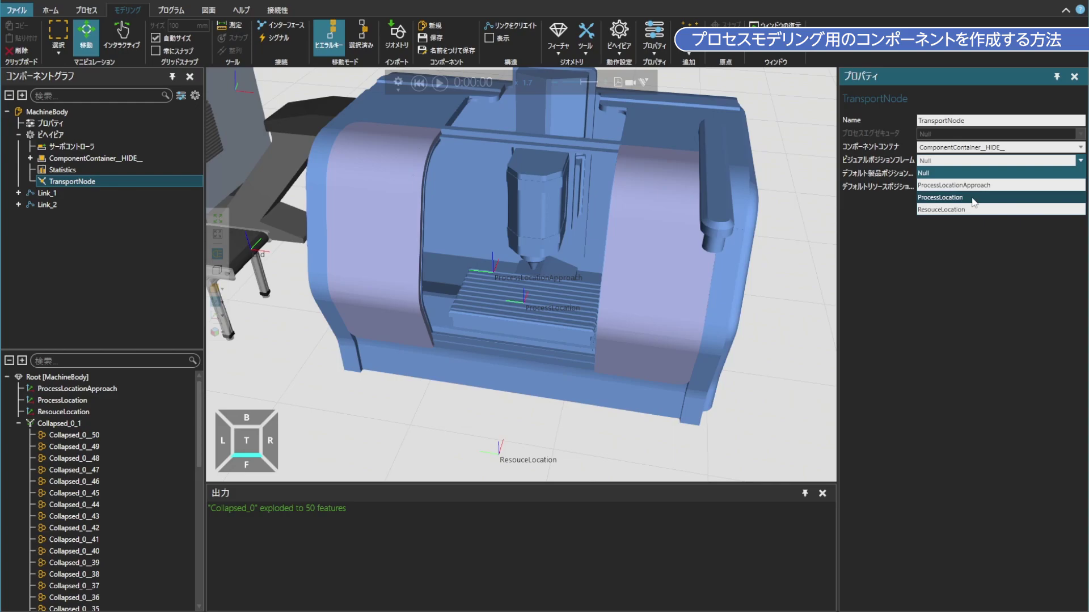
left_click(973, 197)
Step: Set the default product position to ProcessLocation and resource position to ResouceLocation
left_click(968, 177)
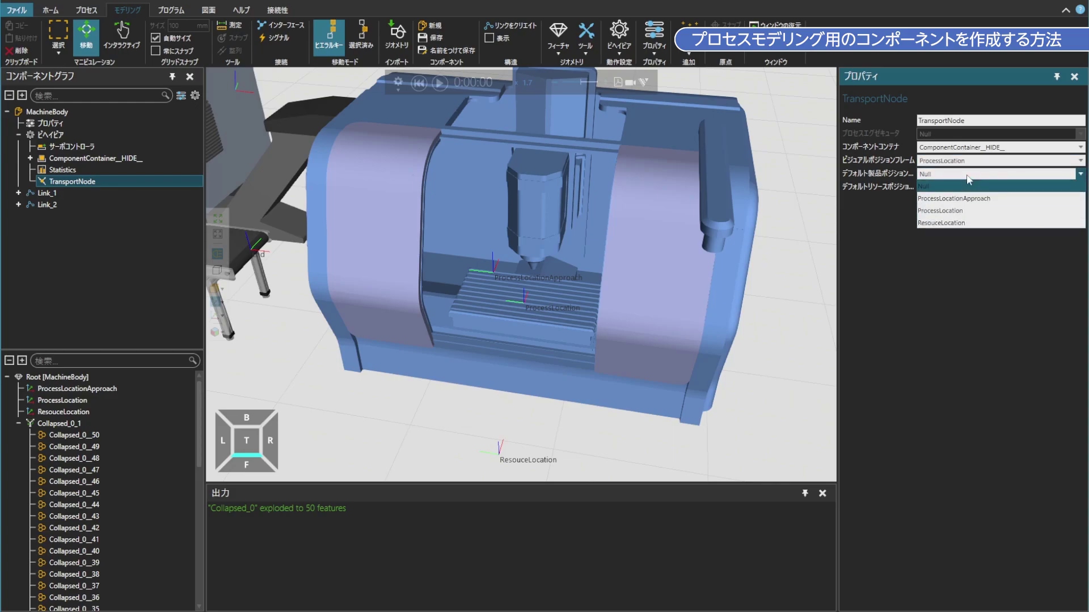
left_click(973, 211)
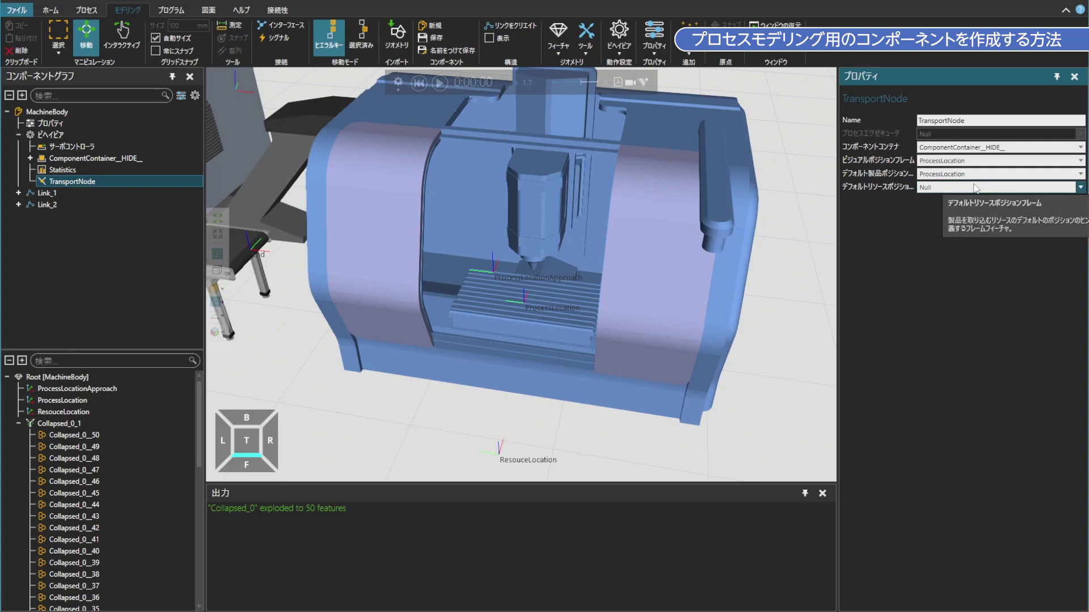
left_click(975, 188)
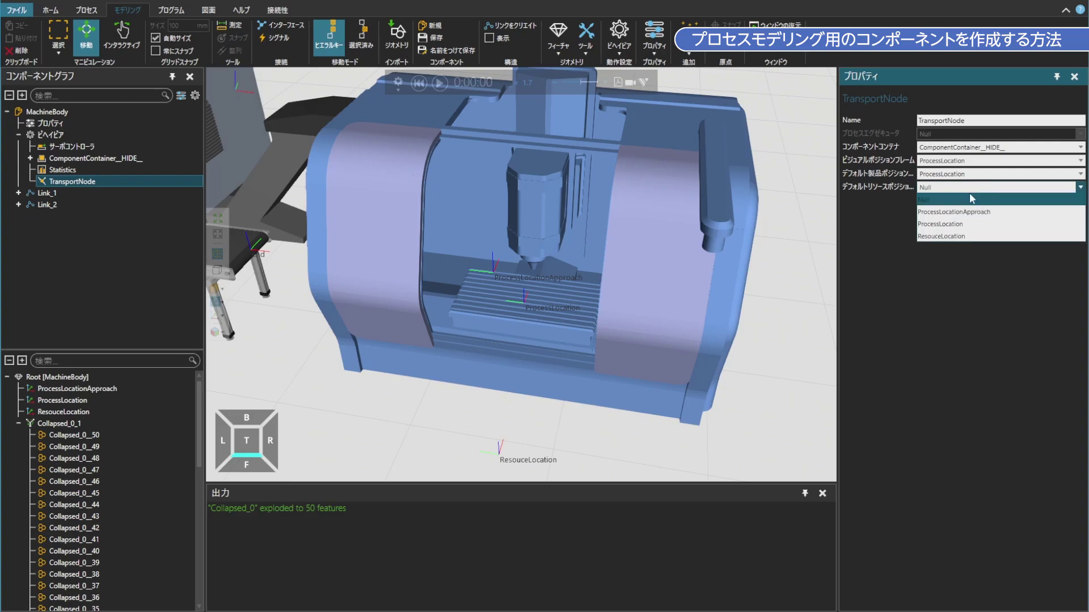
left_click(975, 230)
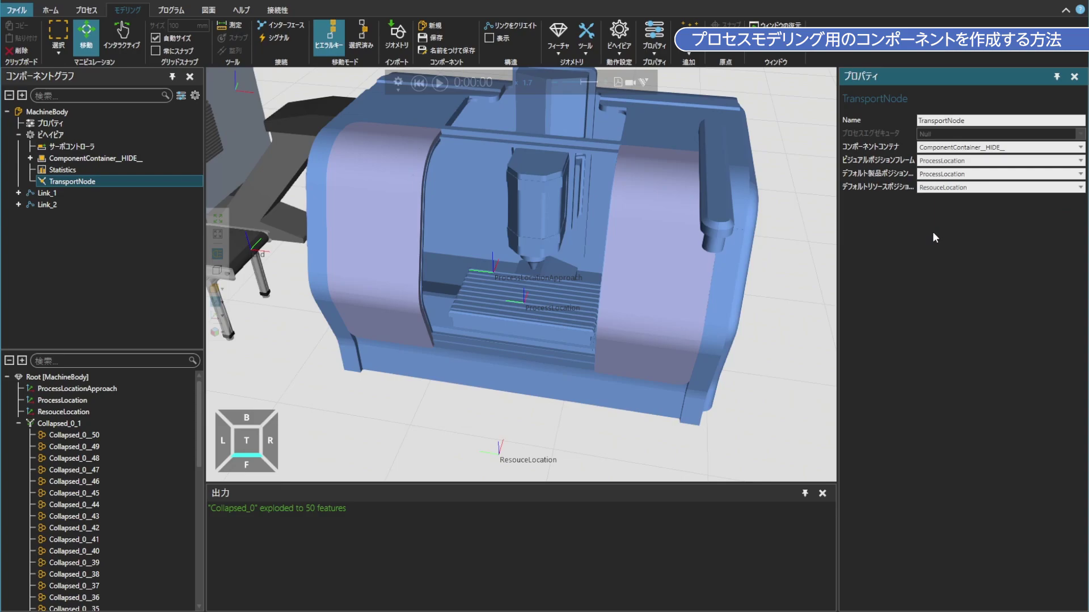
right_click_drag(566, 312, 558, 313)
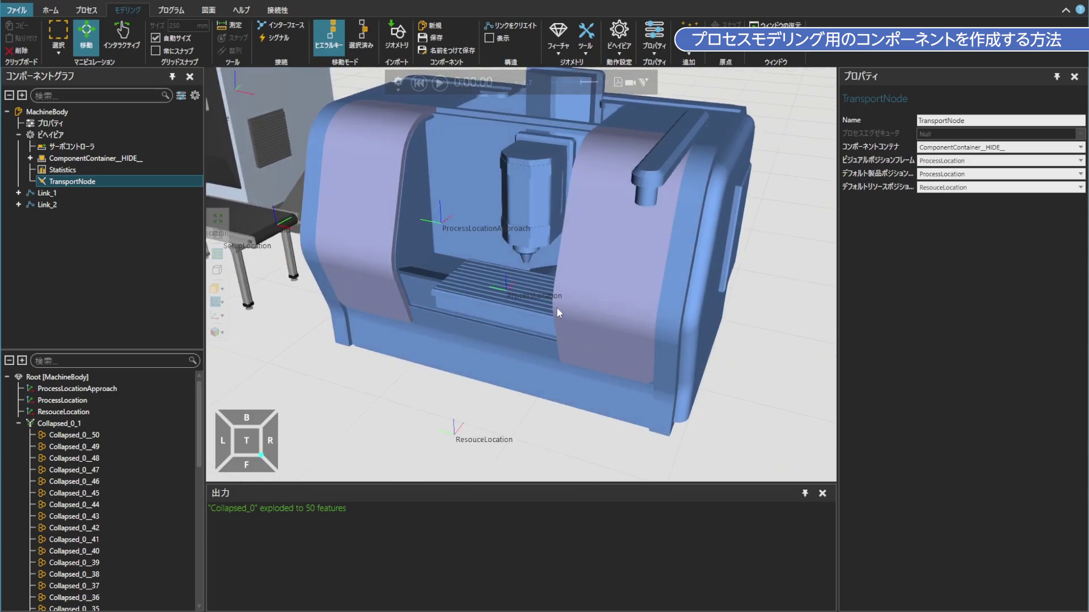
left_click(619, 51)
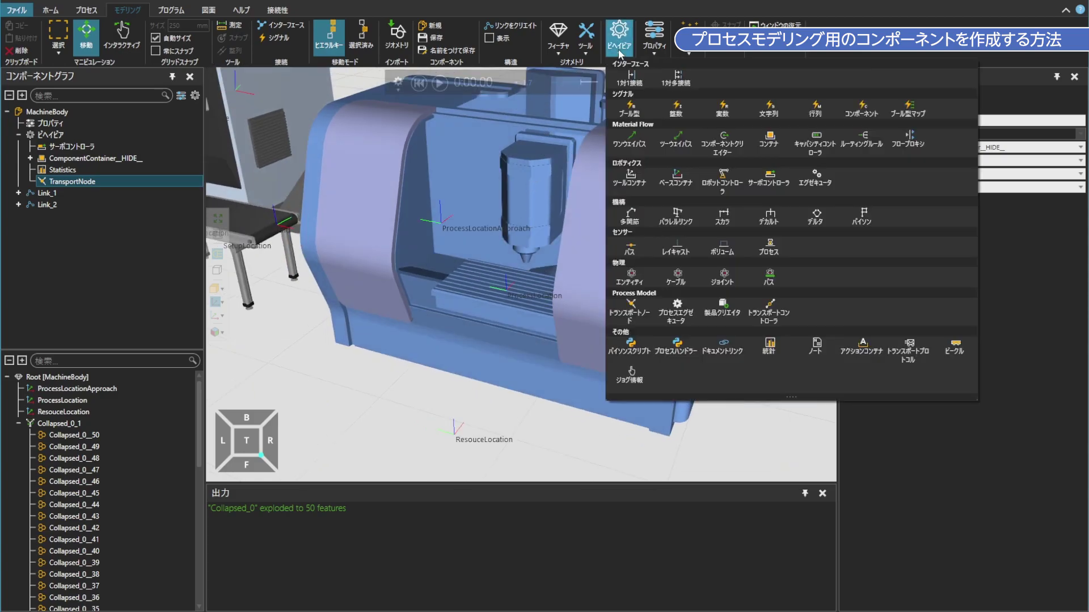
Step: Add a ProcessExecutor behaviour linked to TransportNode
left_click(672, 309)
left_click(964, 134)
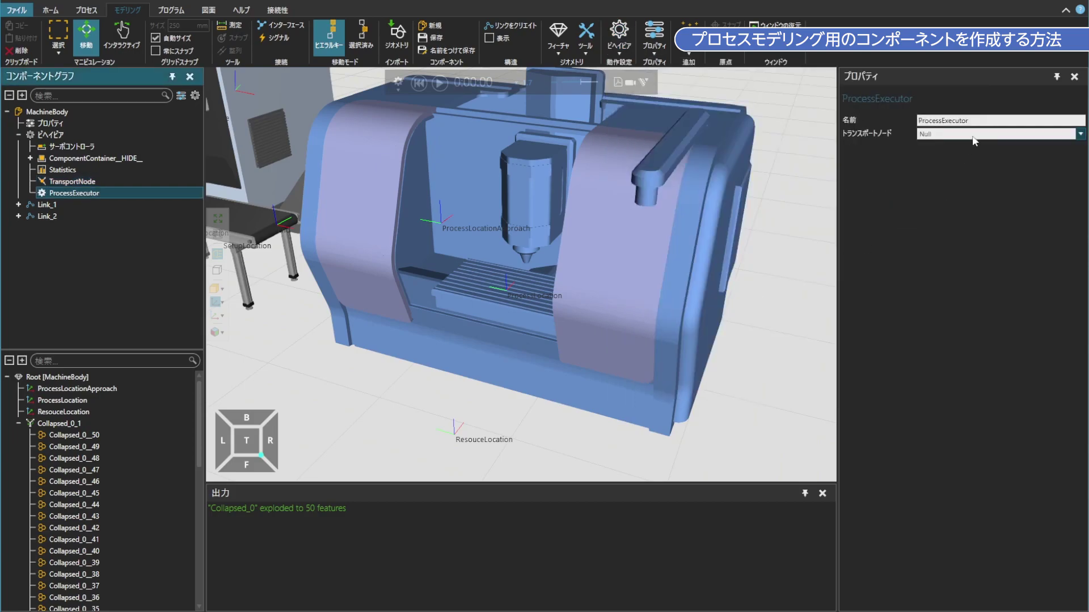
left_click(964, 154)
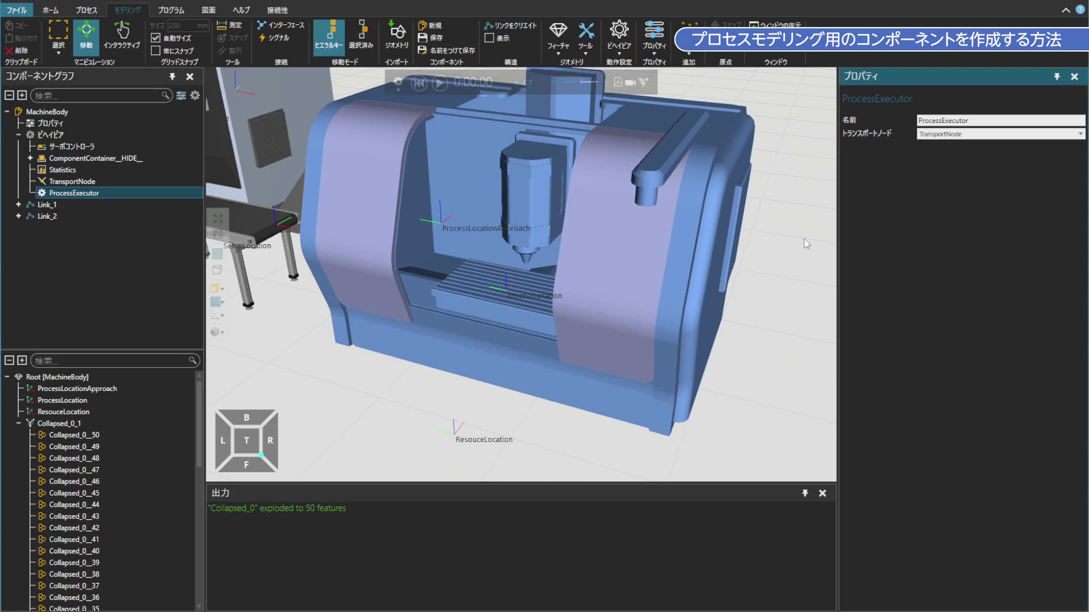
Step: Make the component container report to Statistics and switch to process modelling
left_click(119, 158)
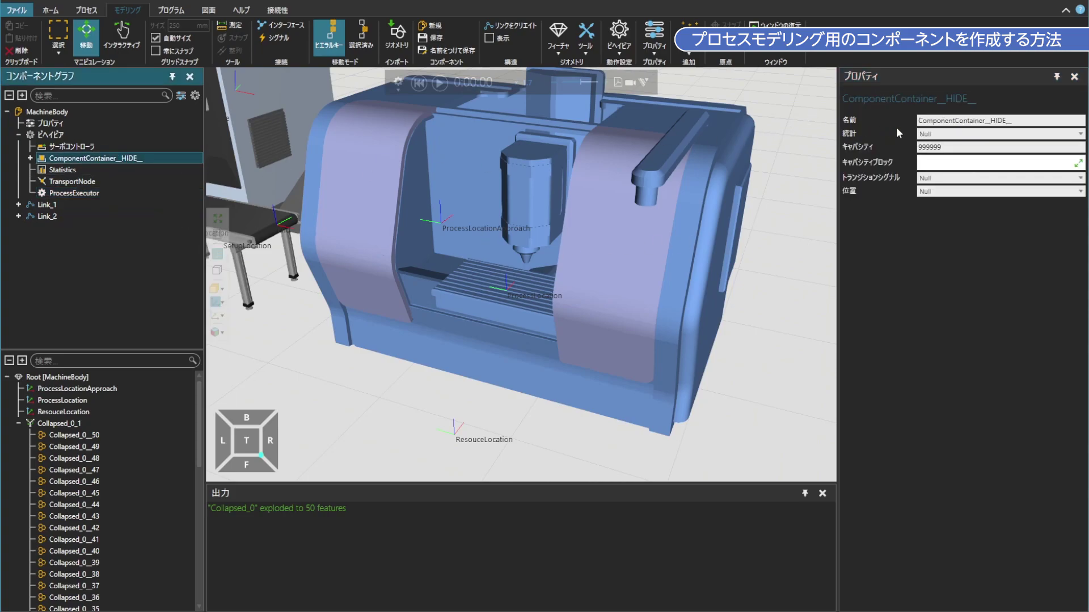
left_click(964, 134)
left_click(964, 157)
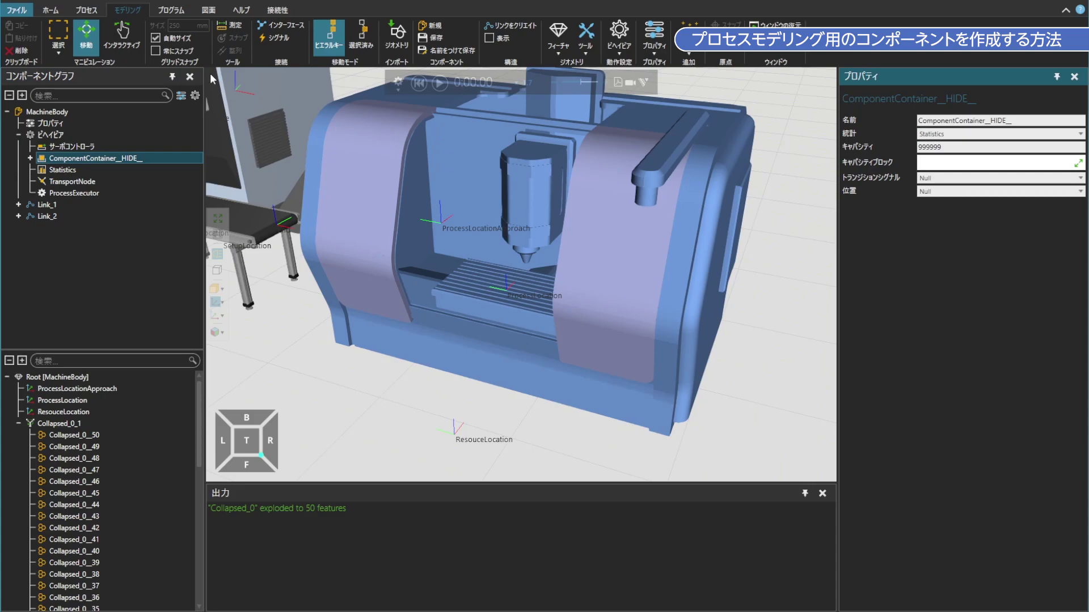
left_click(86, 10)
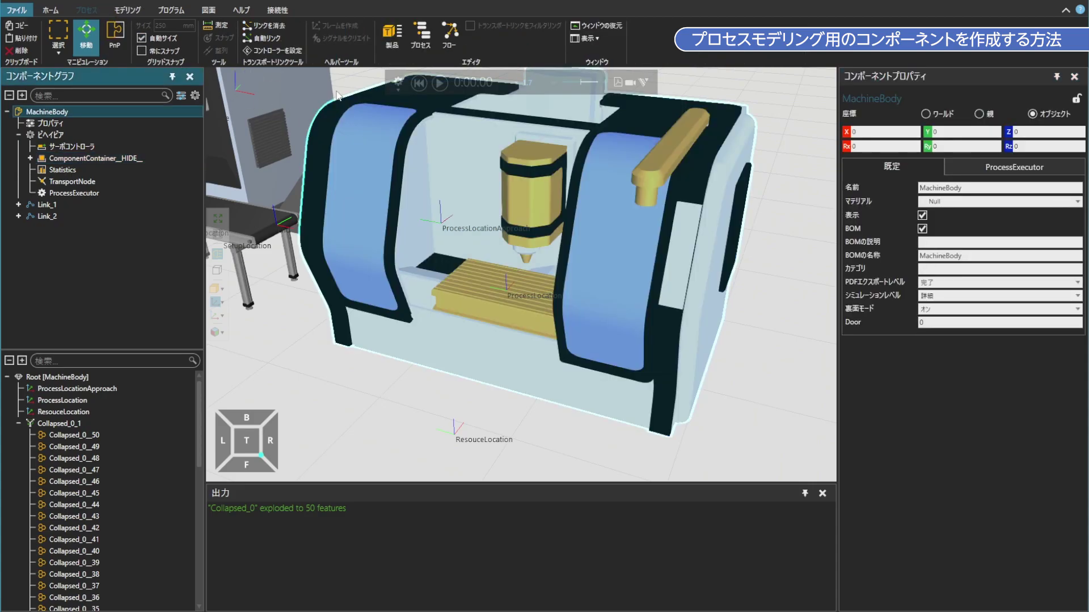
Step: Add a new process routine to MachineBody's process executor and name it MyMilling
left_click(422, 43)
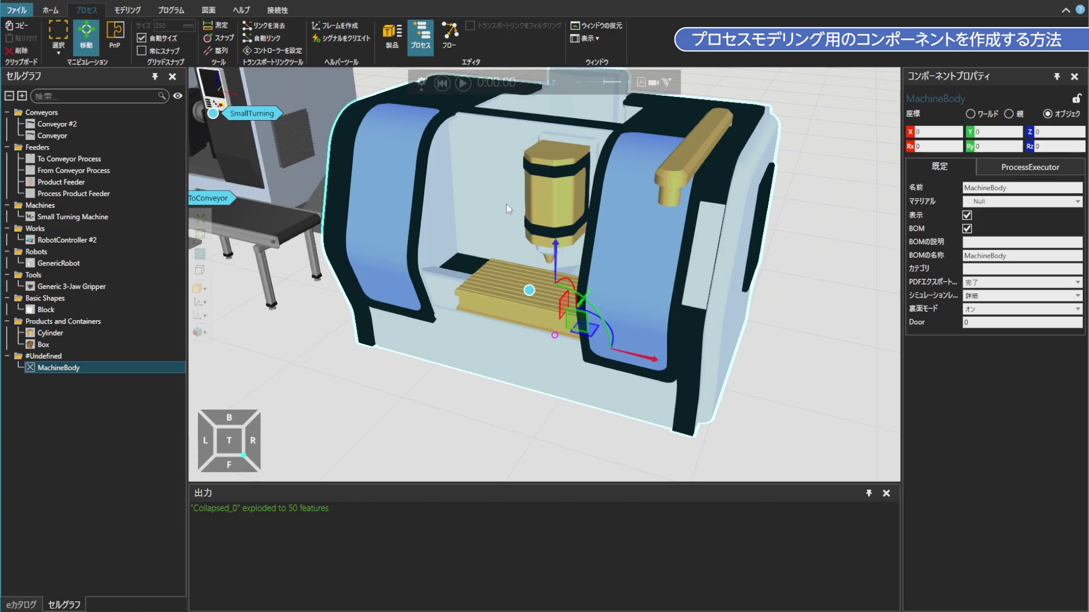
right_click_drag(506, 205, 546, 276)
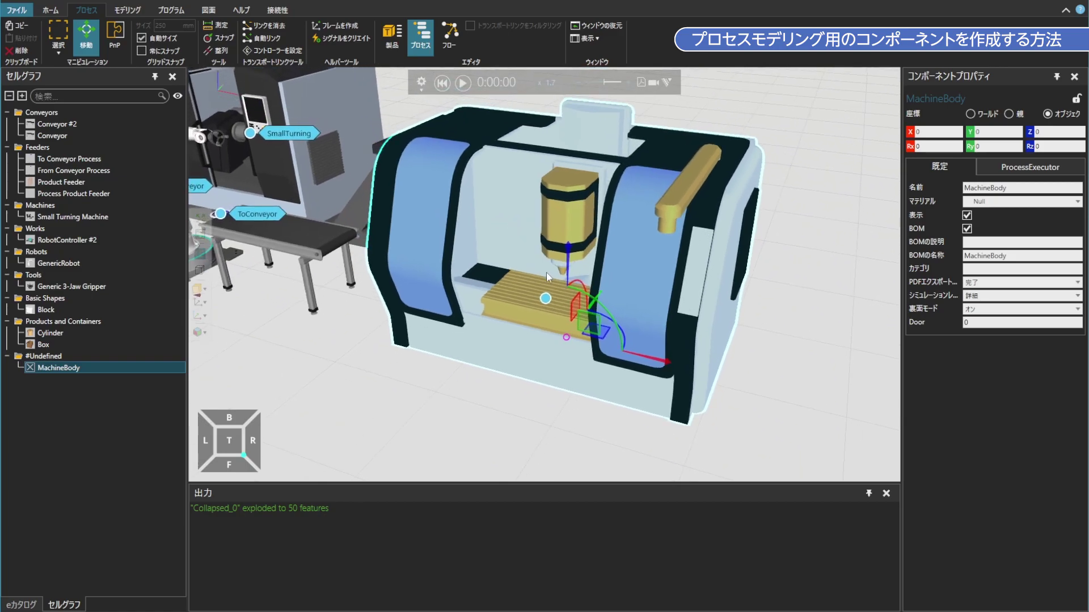
left_click(546, 299)
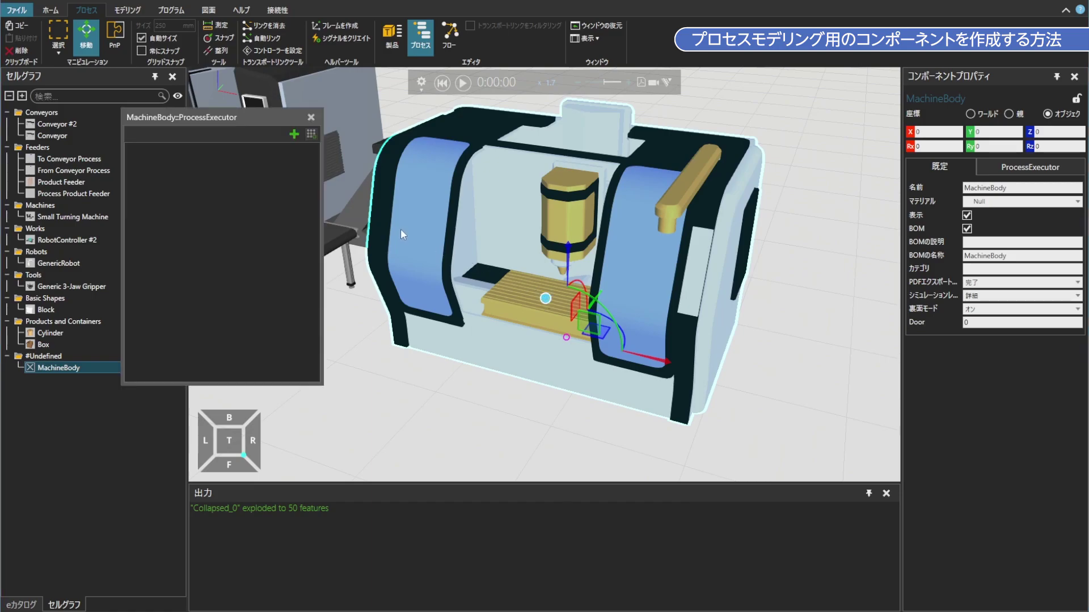
left_click(294, 135)
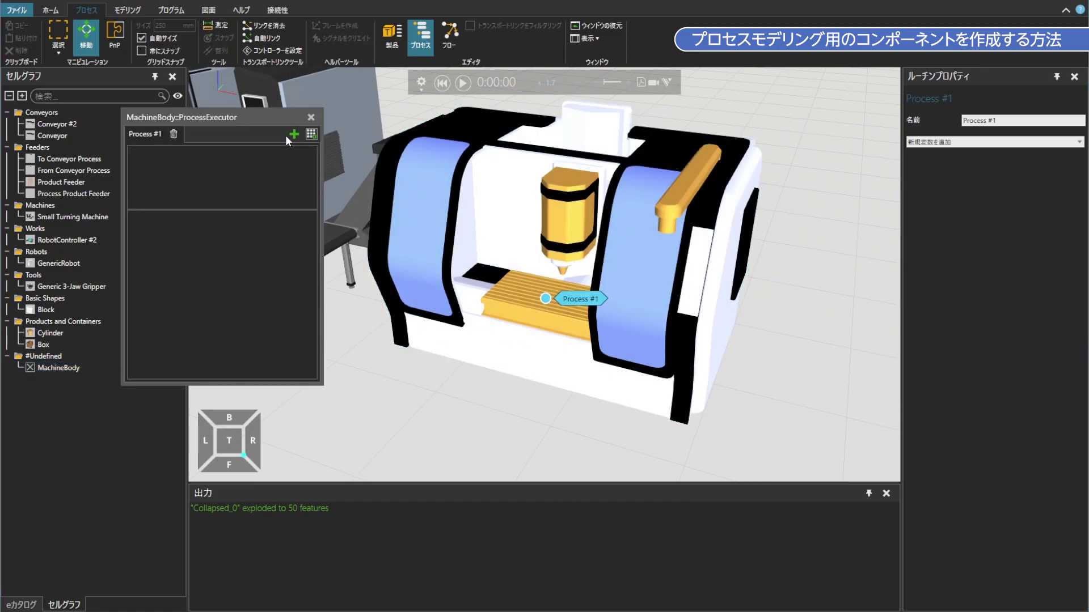
double_click(145, 133)
type("MyMilling")
left_click(169, 171)
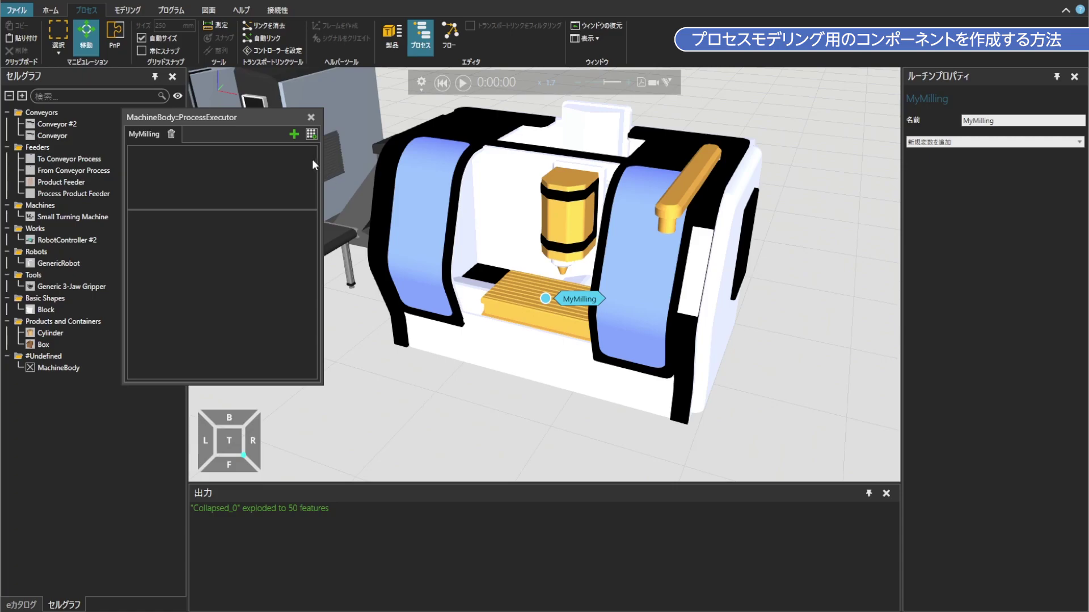
Step: Add a State statement to MyMilling set to Statistics, Idle
left_click(311, 134)
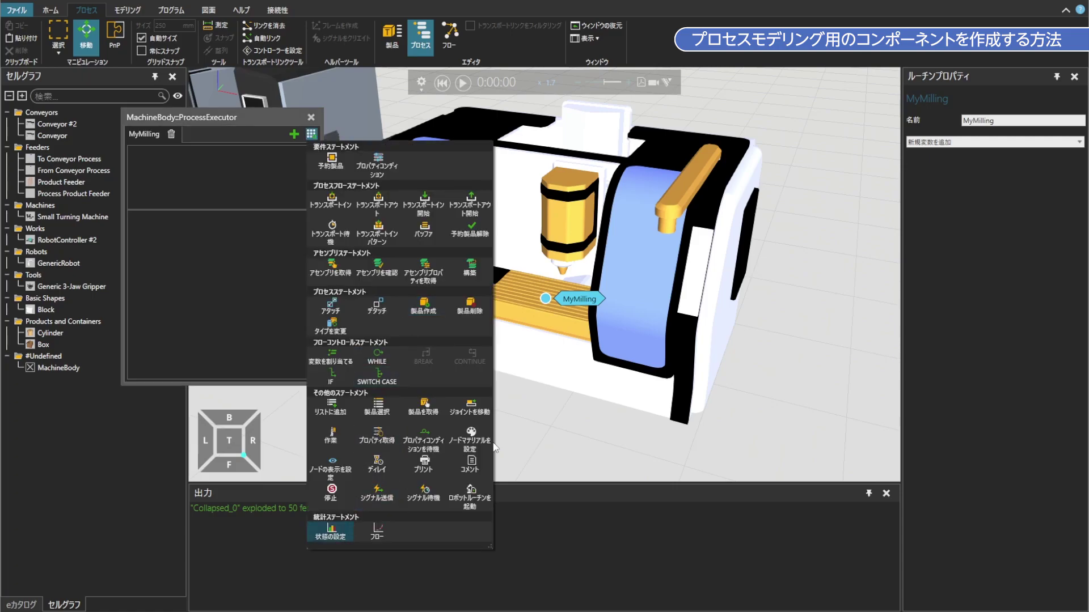
left_click(330, 532)
left_click(978, 99)
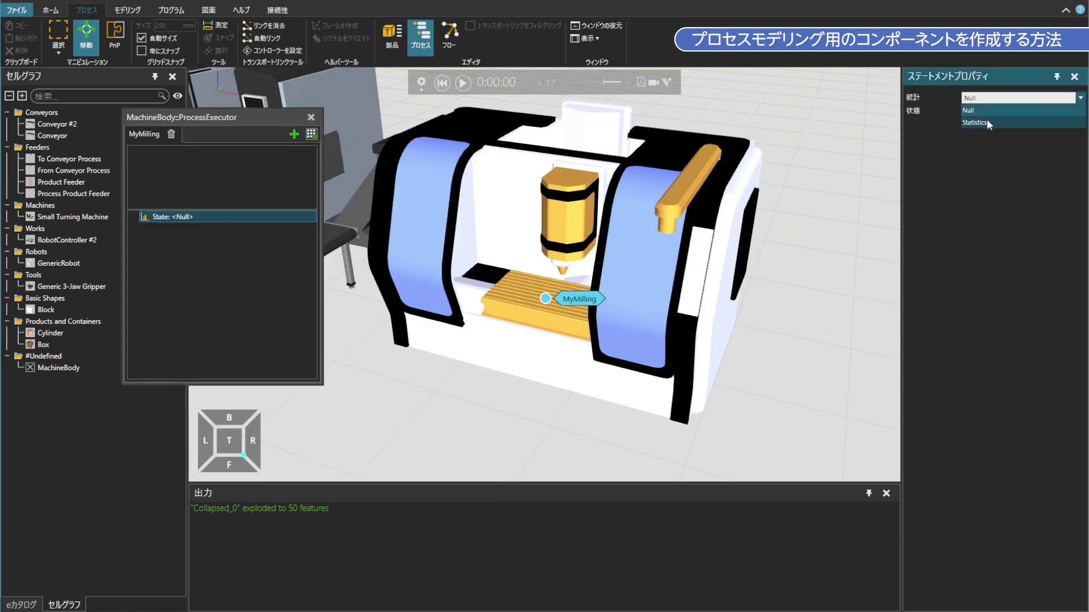
left_click(986, 123)
left_click(1001, 111)
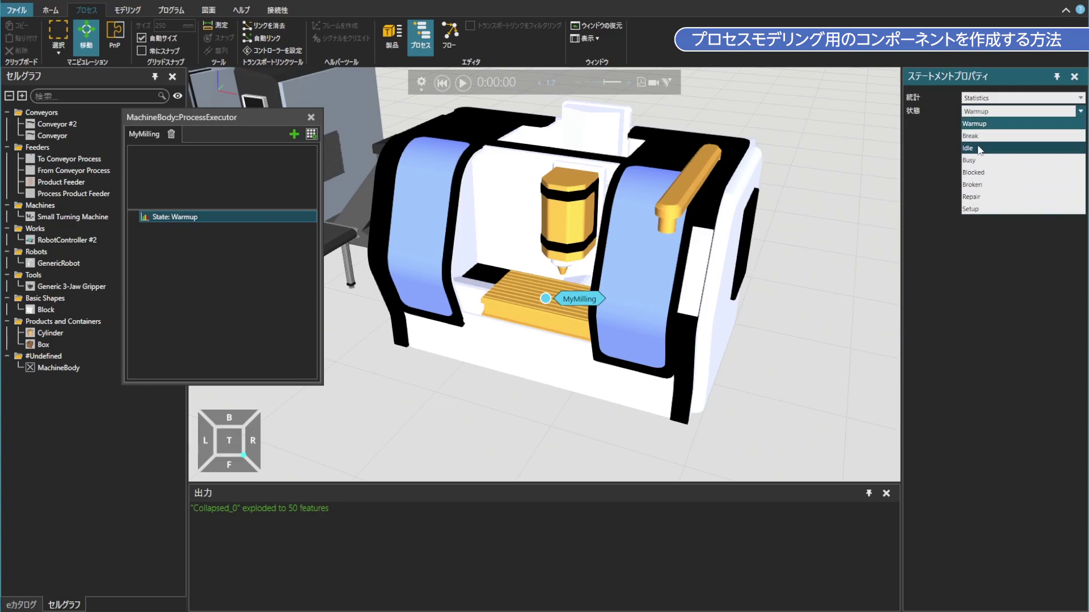
left_click(979, 149)
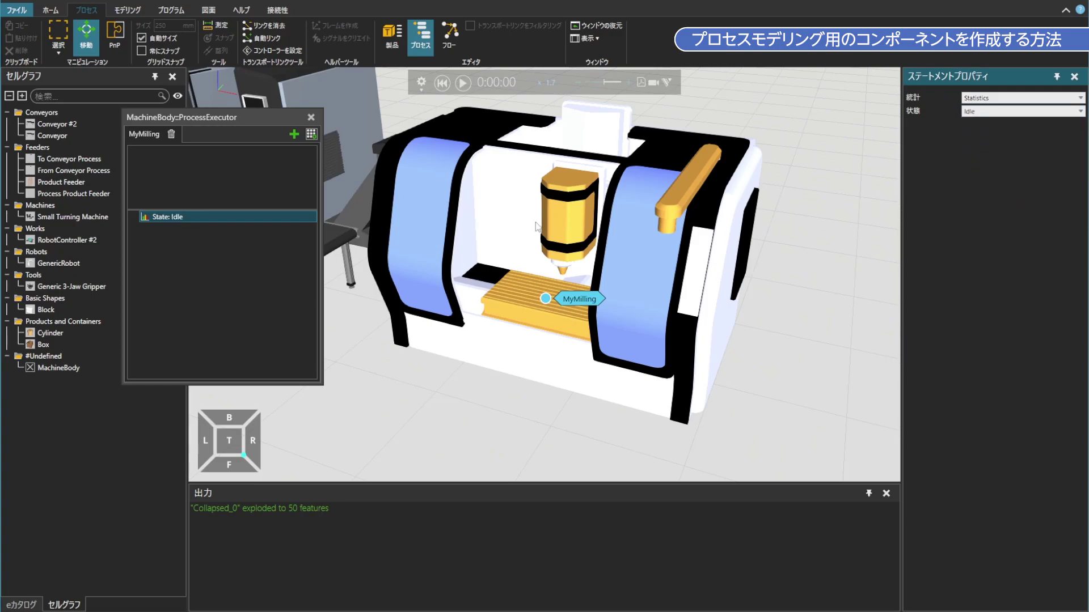
Step: Add a TransportIn statement for any product, then a Delay of 1 s
left_click(312, 135)
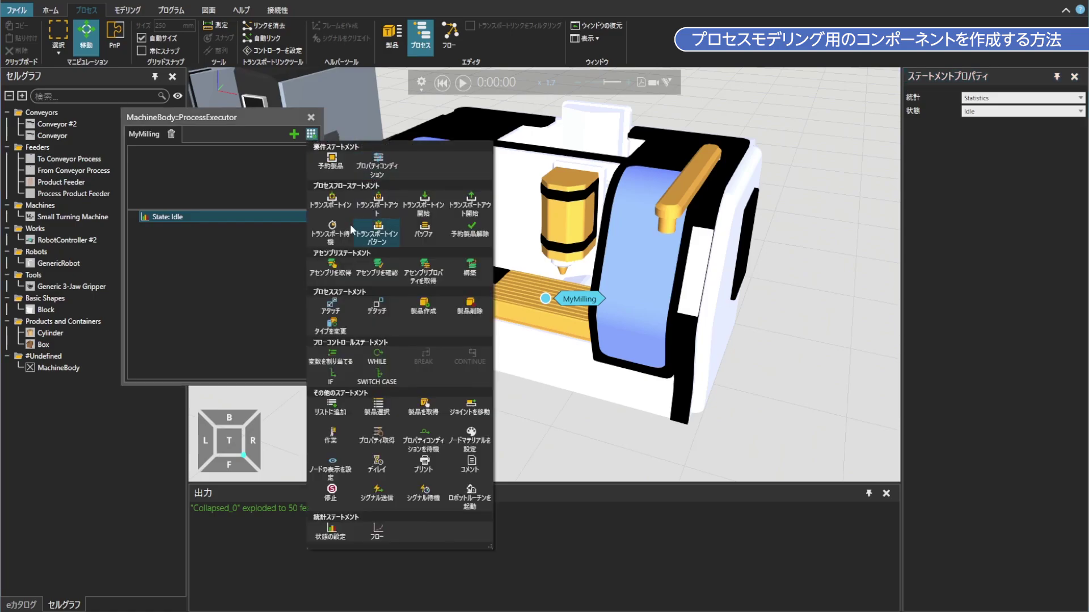
left_click(343, 214)
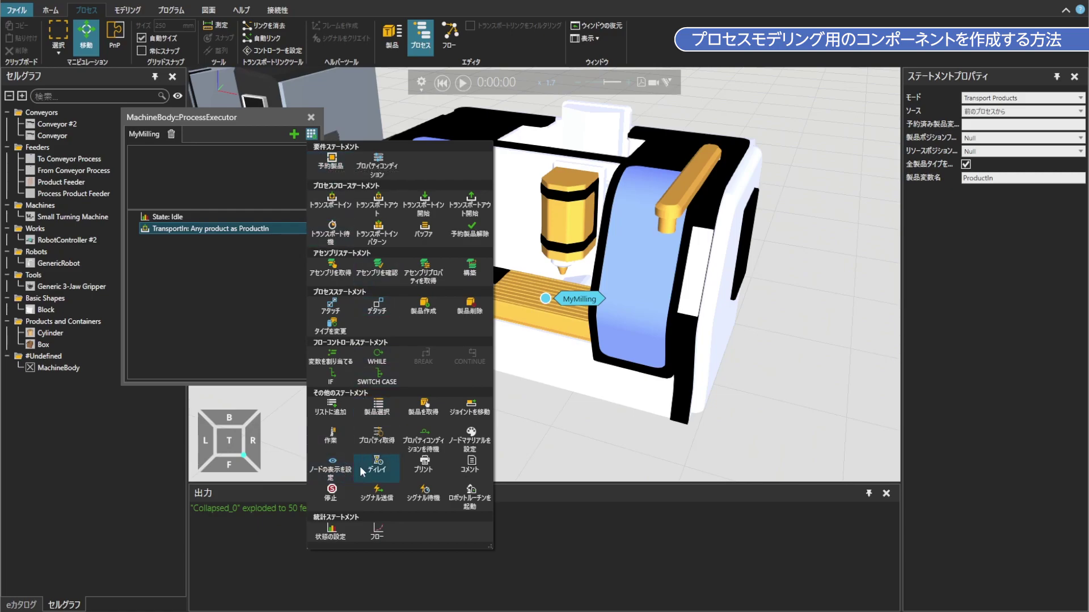
left_click(377, 465)
left_click(956, 112)
type("1")
key("Return")
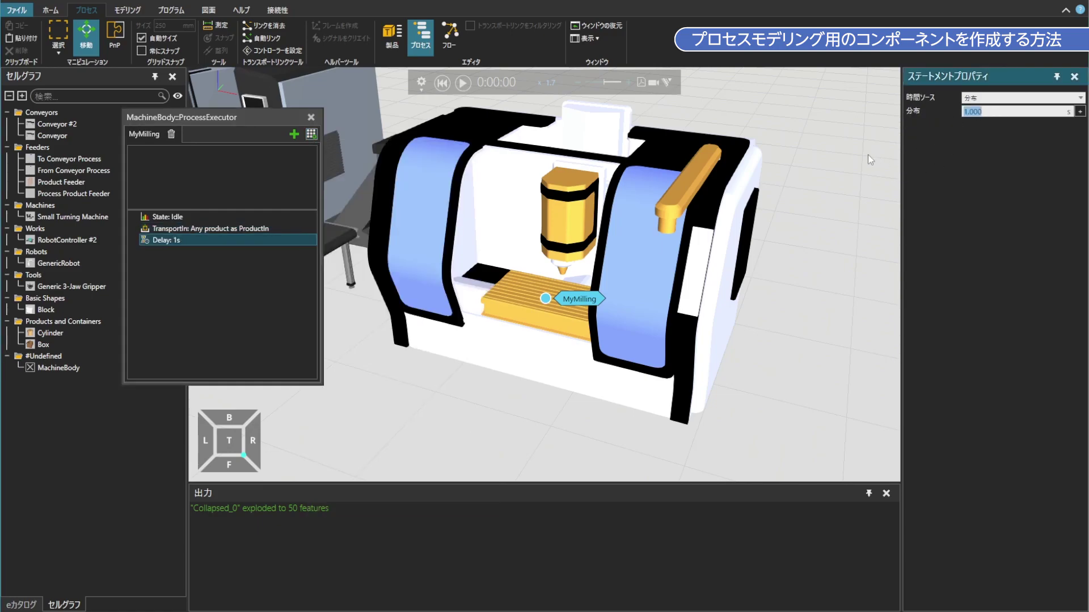
left_click(311, 134)
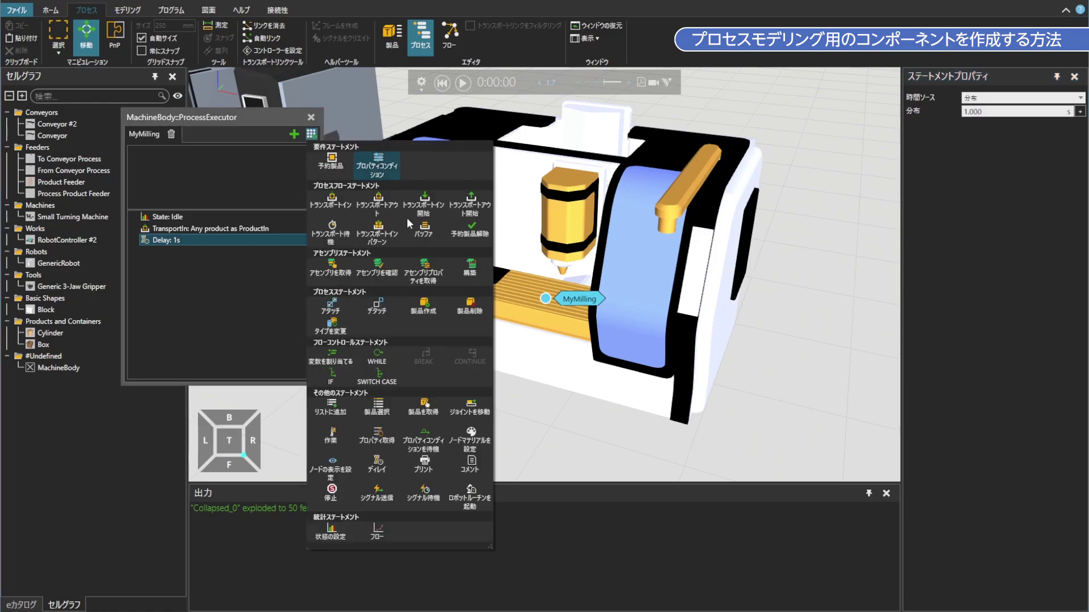
Step: Add a MoveJoint statement driving the Door joint to 550 with the servo controller
left_click(470, 408)
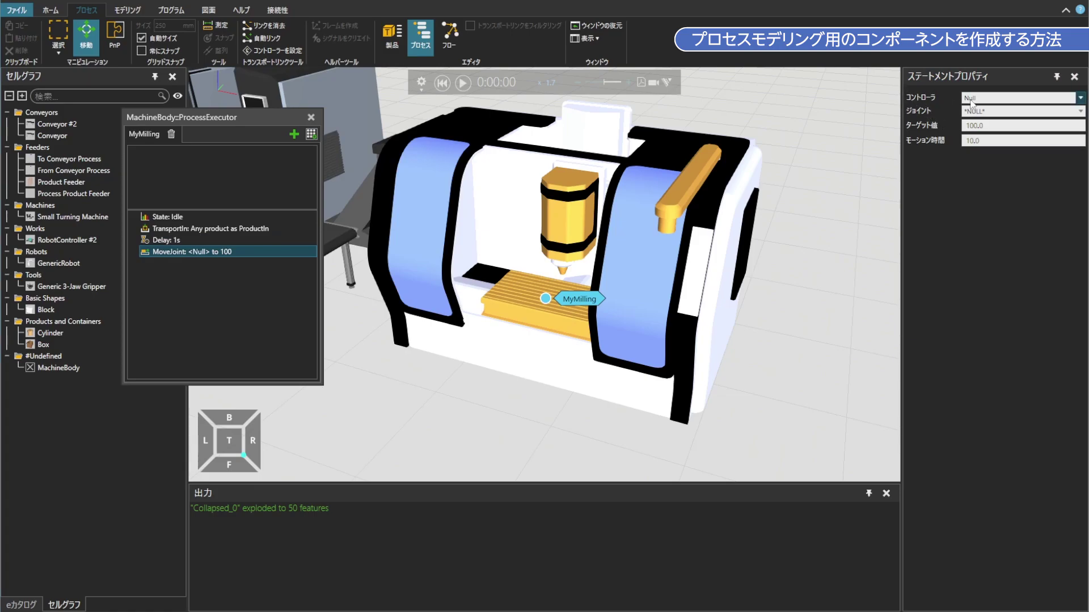
left_click(1080, 98)
left_click(987, 121)
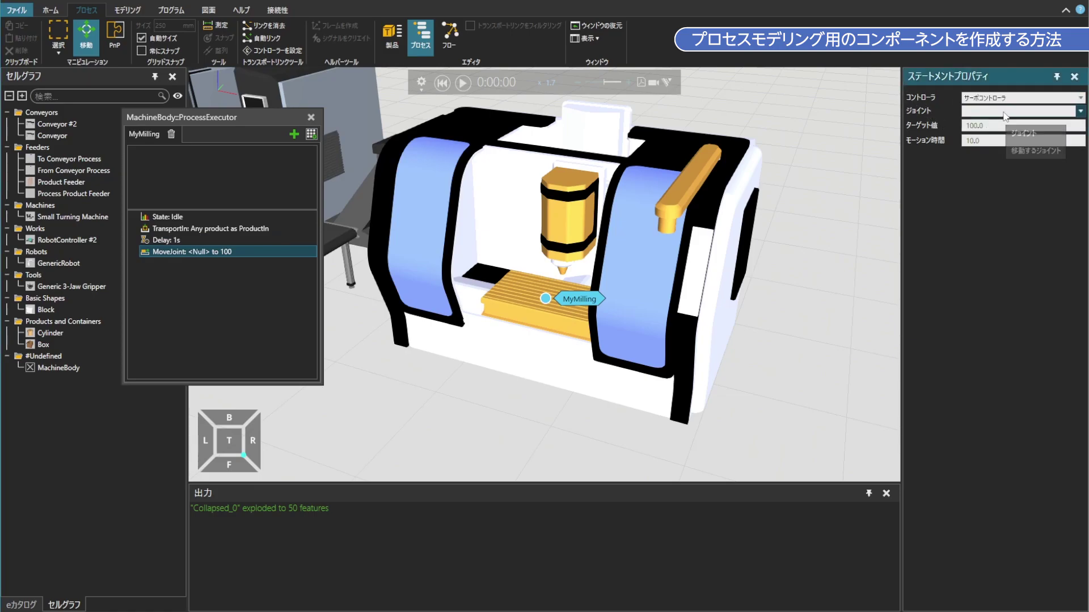
left_click(1004, 111)
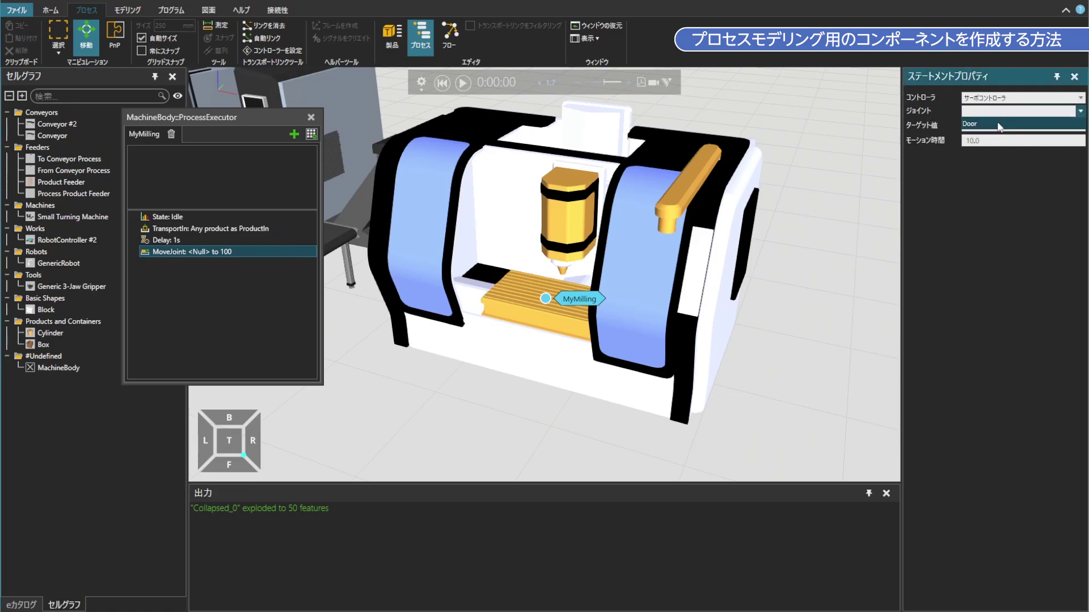
left_click(999, 125)
left_click_drag(997, 124, 951, 128)
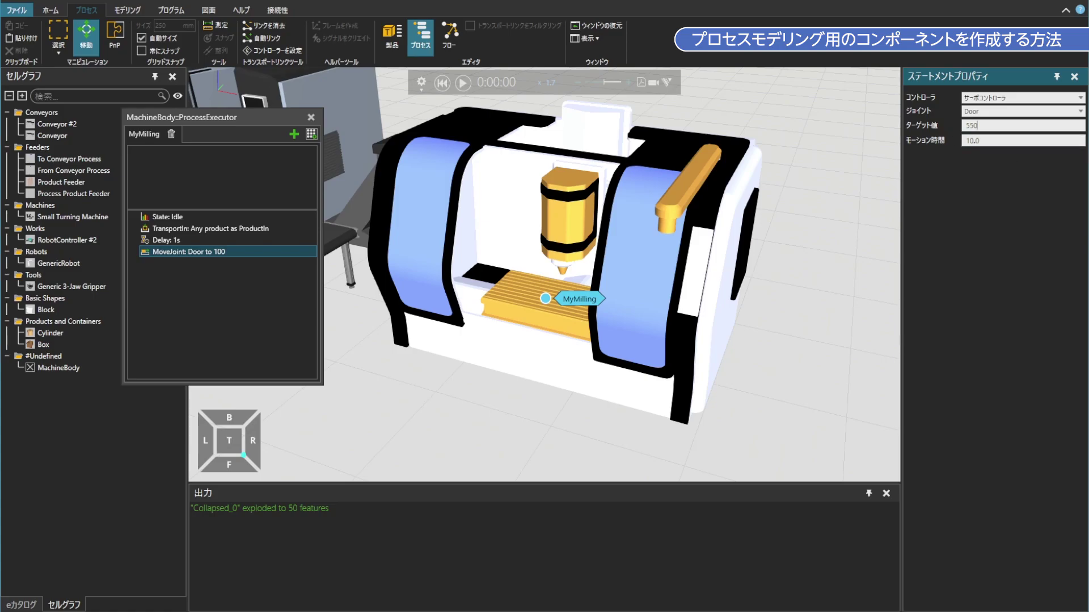
left_click_drag(996, 145, 957, 147)
left_click(315, 138)
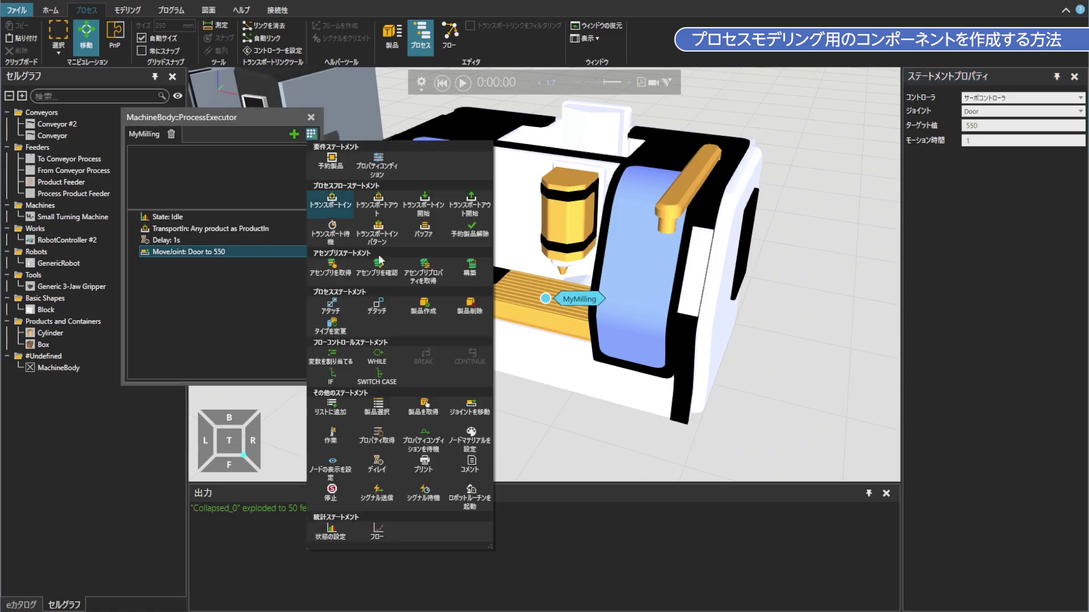
Step: Add a State statement set to Statistics, Busy, followed by a 10 s Delay
left_click(330, 535)
left_click(1019, 99)
left_click(1009, 122)
left_click(1021, 111)
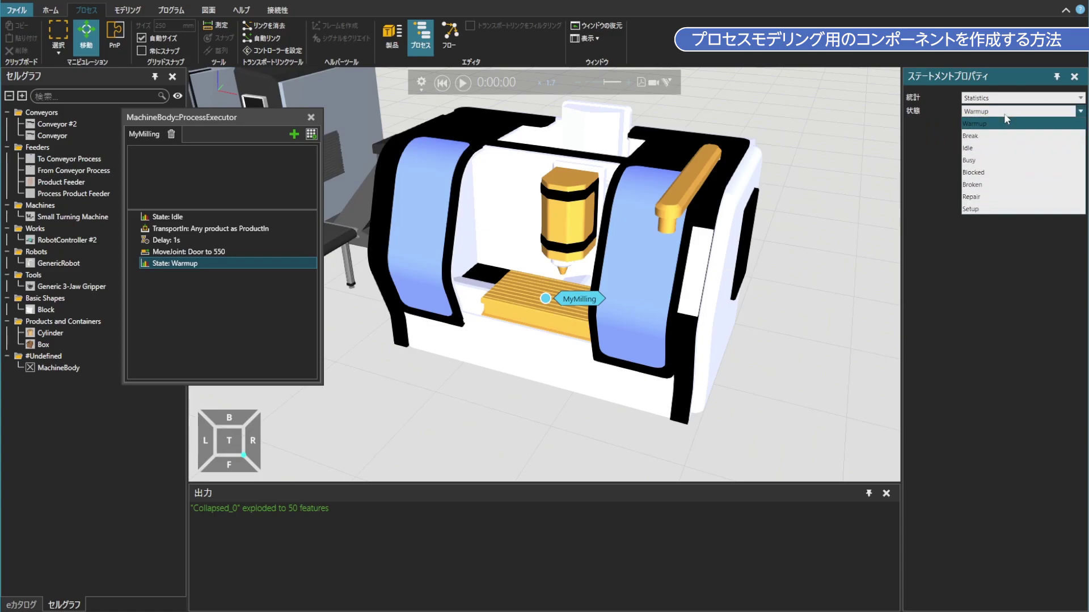
left_click(992, 146)
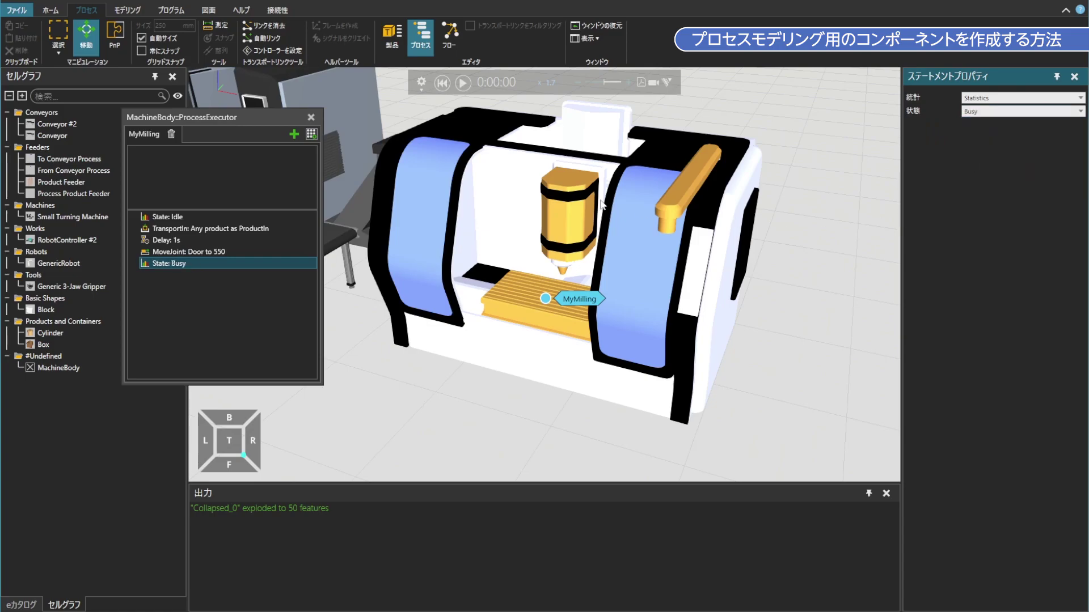
left_click(310, 134)
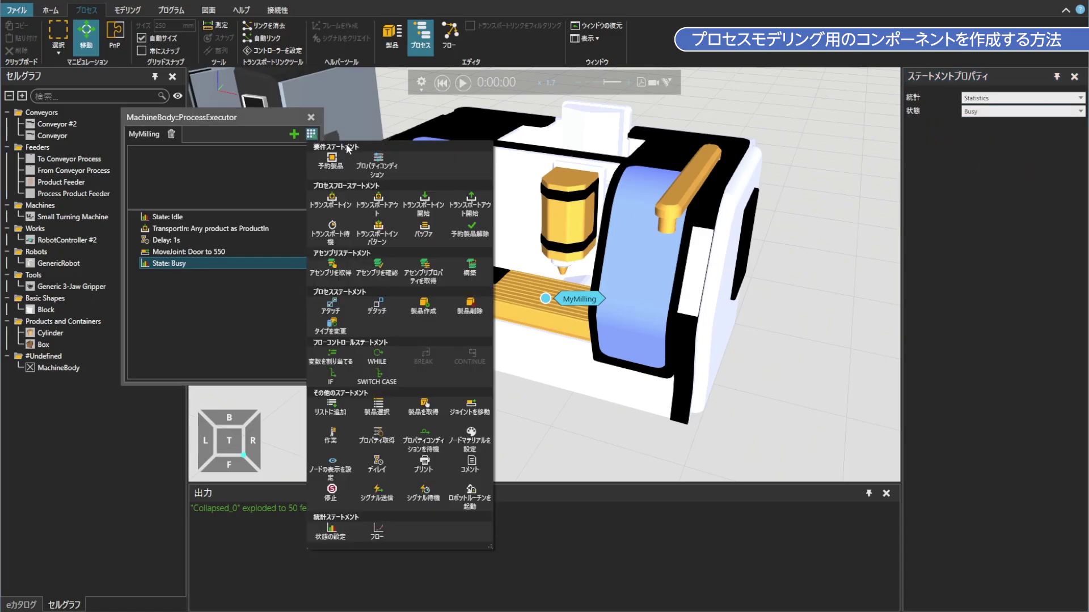
left_click(377, 462)
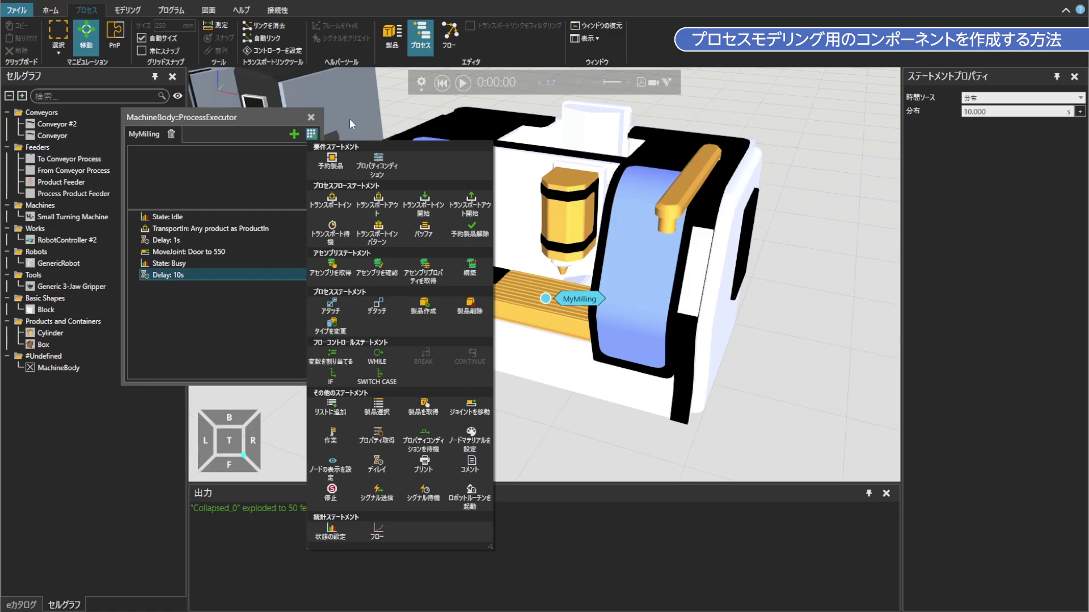
left_click(135, 10)
Step: Give MachineBody a Real Distribution property named ProcessTime, Time quantity, value 5 s
left_click(136, 13)
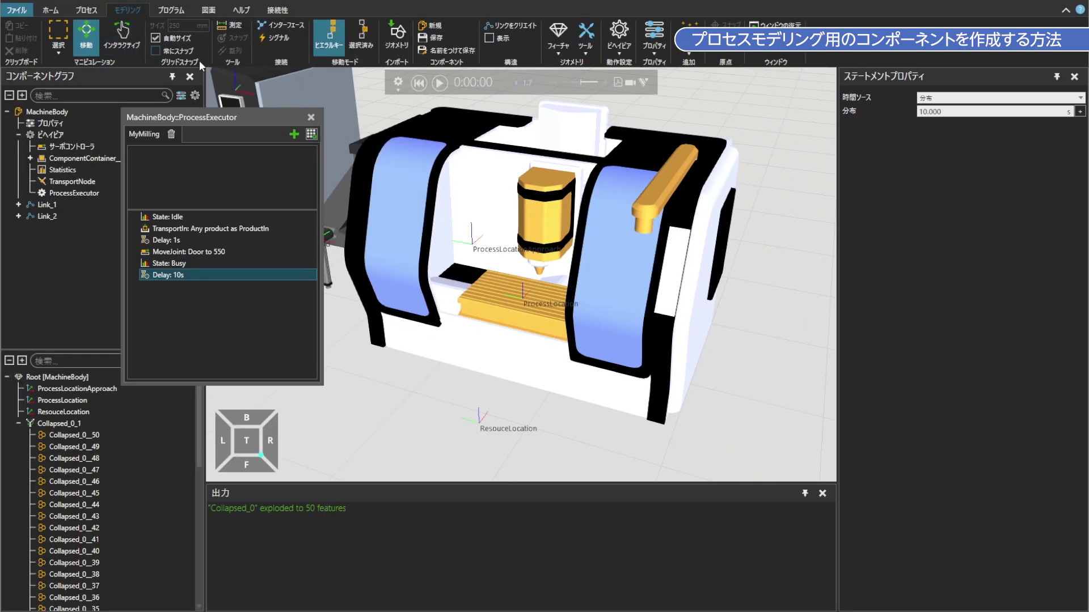
left_click(593, 51)
left_click(653, 49)
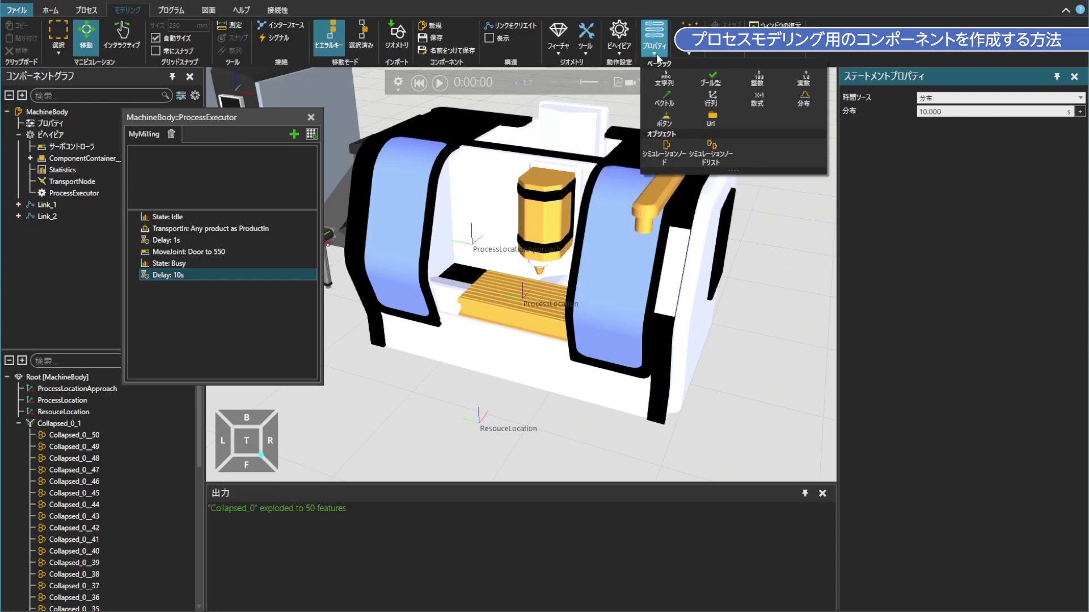
left_click(803, 99)
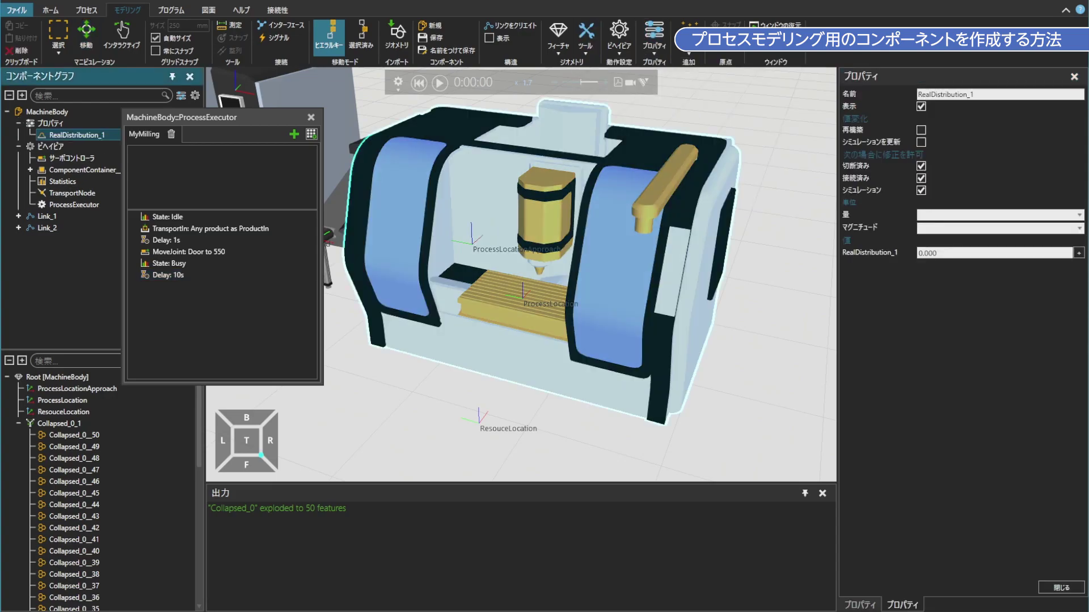
left_click(994, 103)
type("ProcessTime")
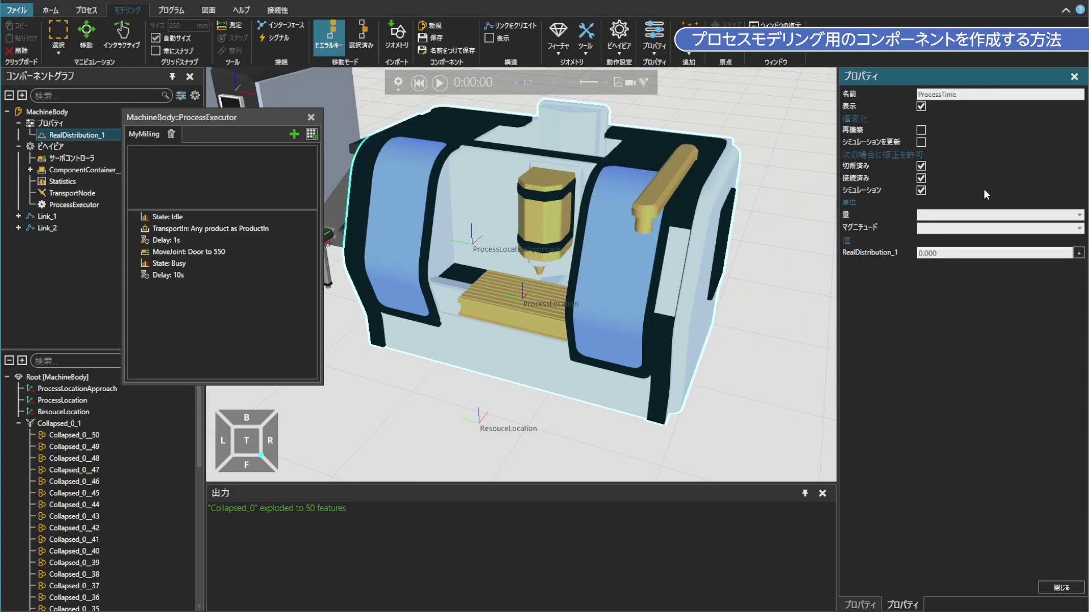
left_click(972, 216)
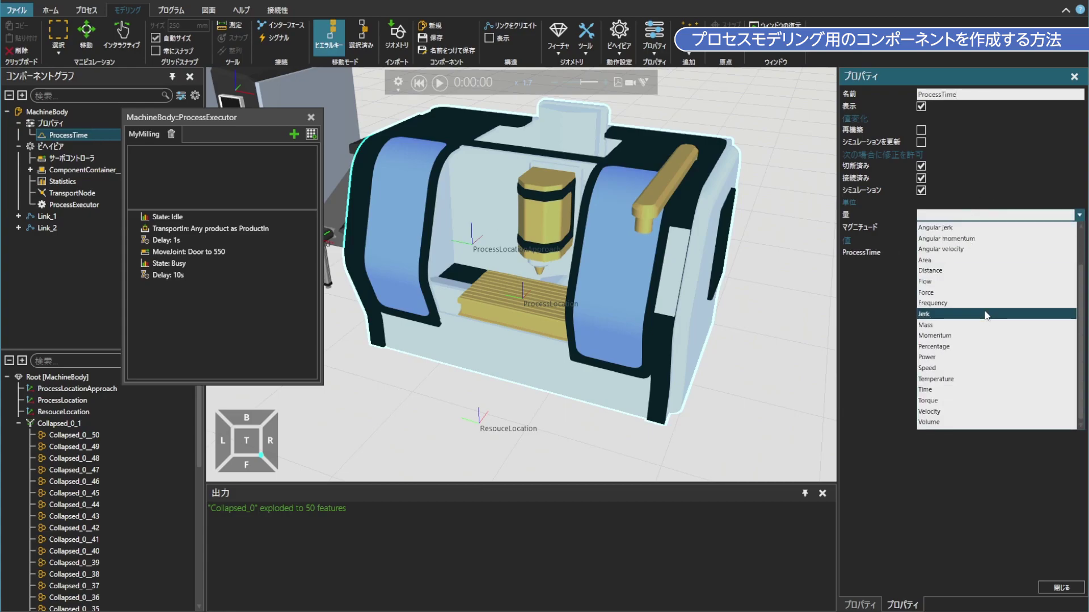
left_click(933, 390)
left_click_drag(1016, 251, 908, 256)
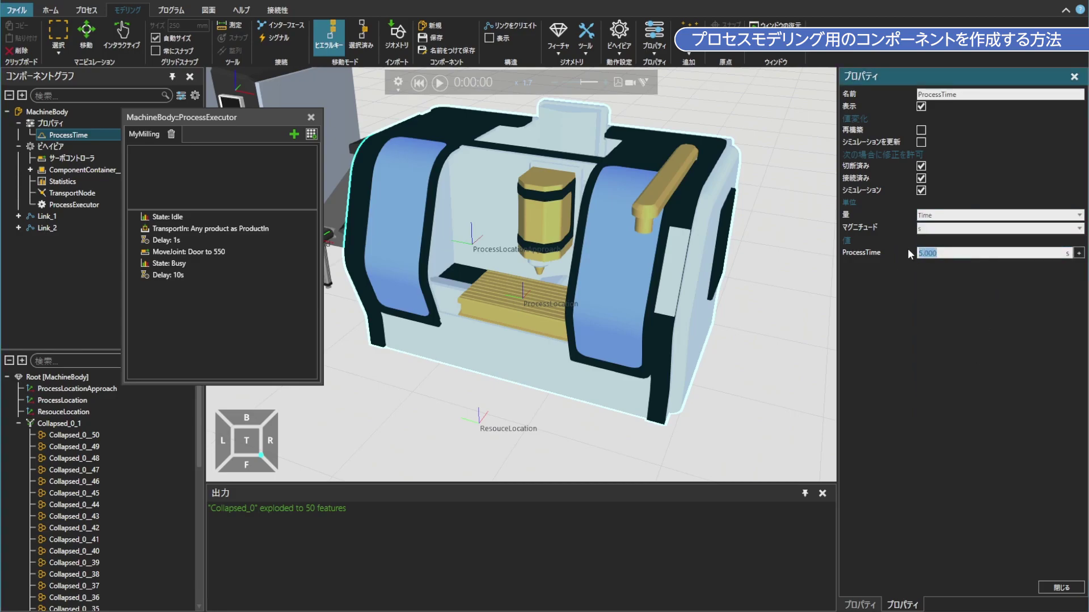
left_click(87, 10)
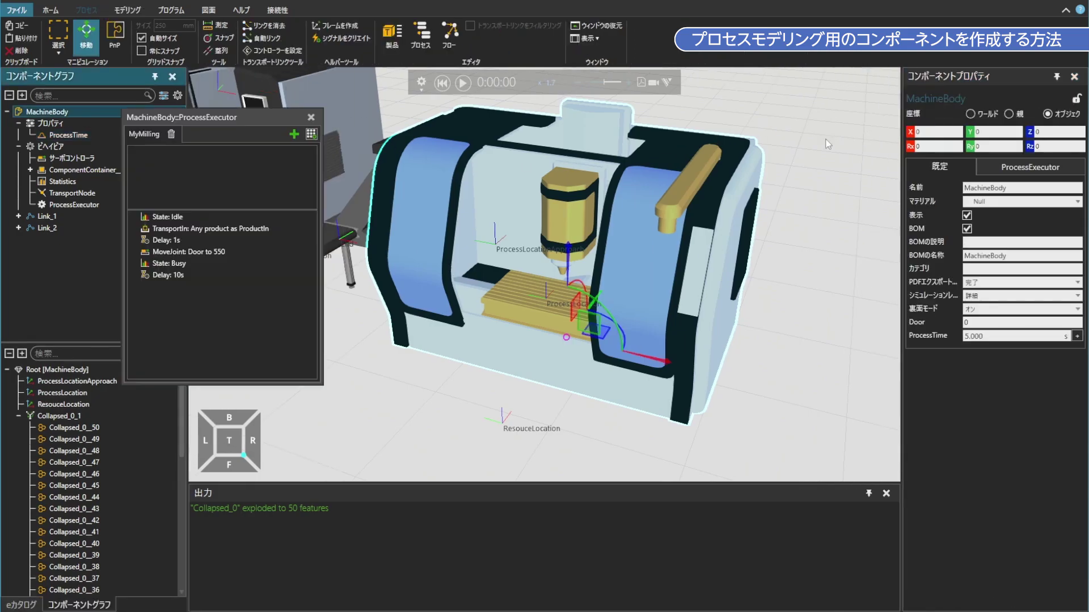
Step: Change the 10 s Delay to use the formula ProcessTime as its duration
left_click(179, 276)
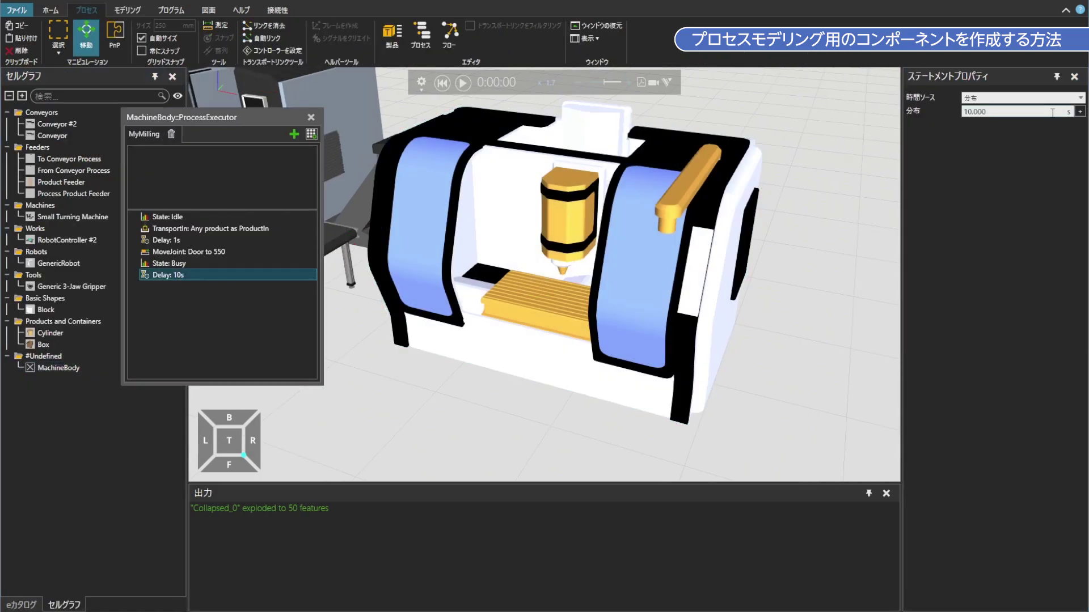
left_click(1036, 106)
left_click(1015, 120)
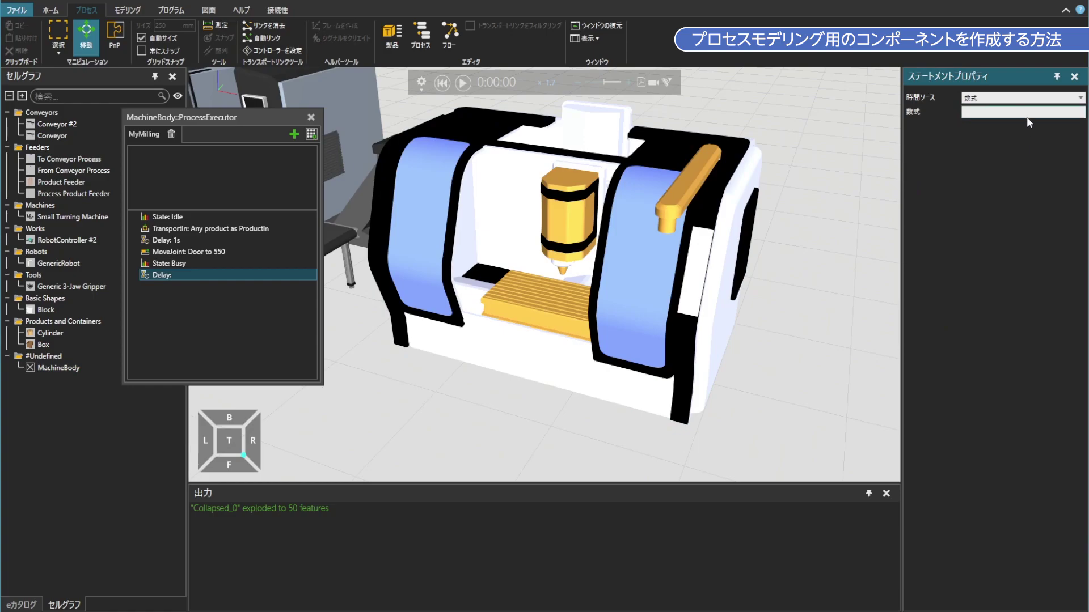
type("ProcessTime")
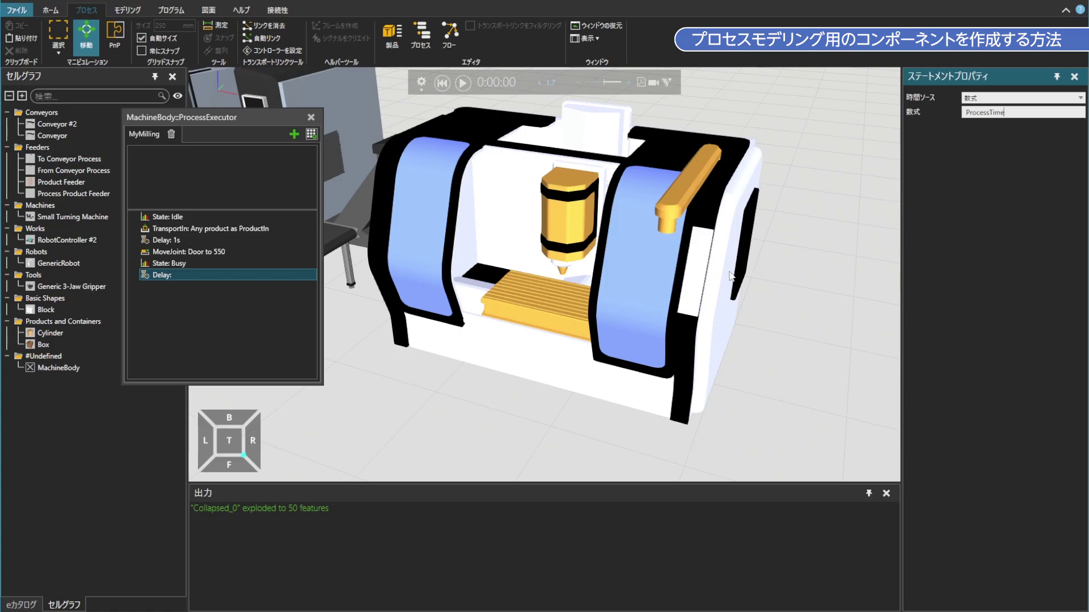
left_click(311, 134)
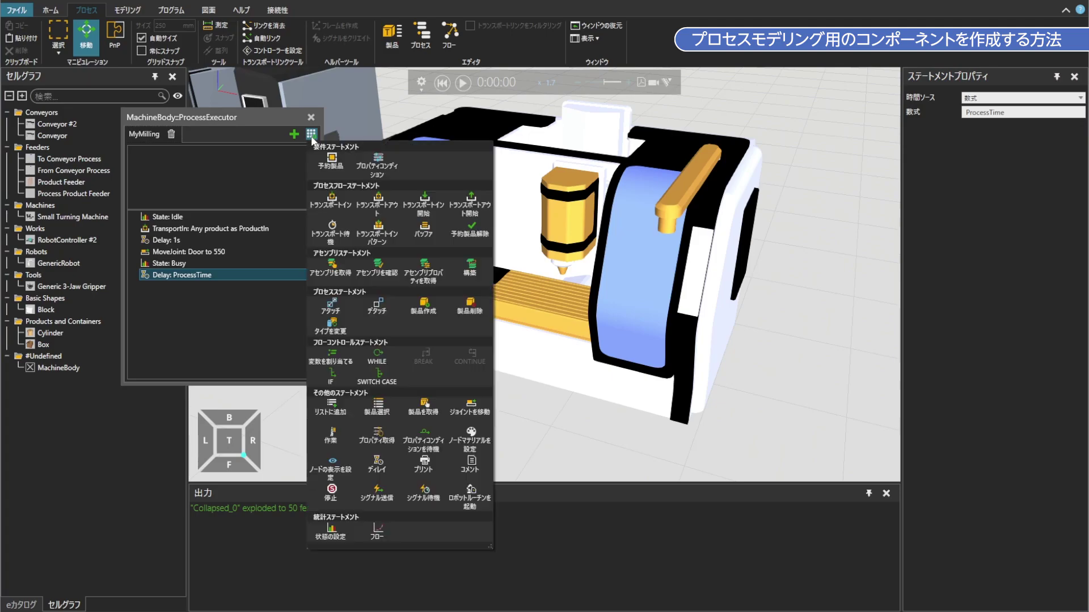
Step: Add a MoveJoint statement closing the Door joint to 0 with the servo controller
left_click(465, 410)
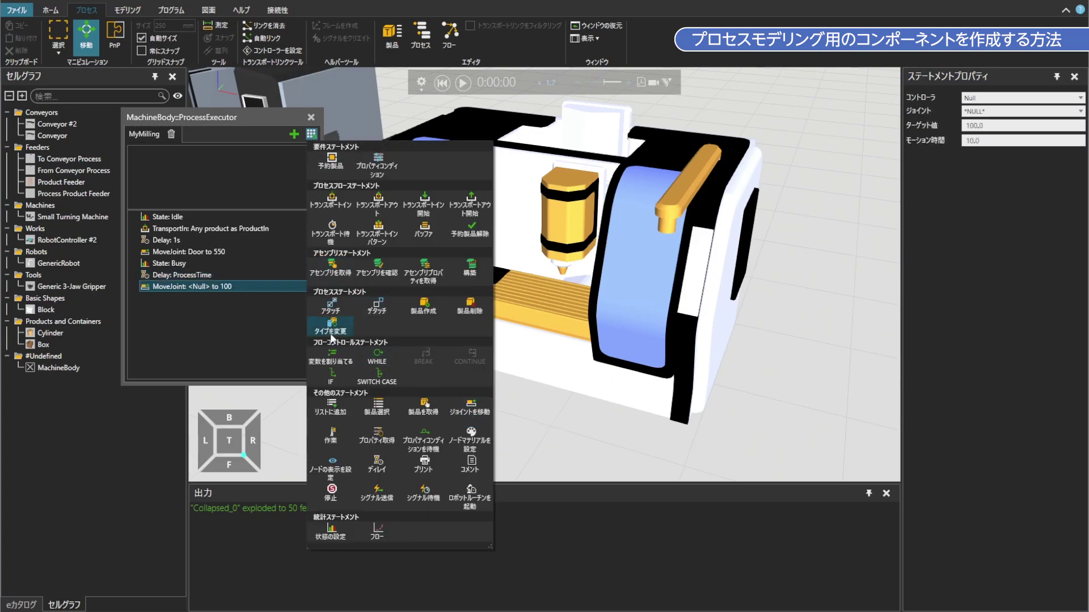
left_click(1014, 99)
left_click(999, 126)
left_click(998, 112)
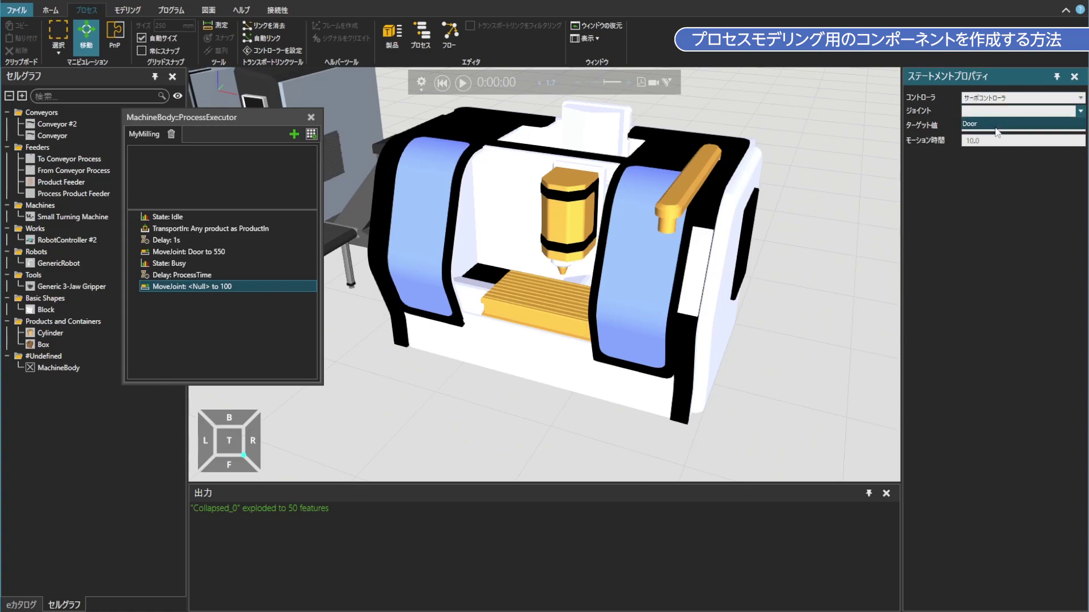
left_click(999, 124)
left_click(1001, 124)
type("0")
key("Tab")
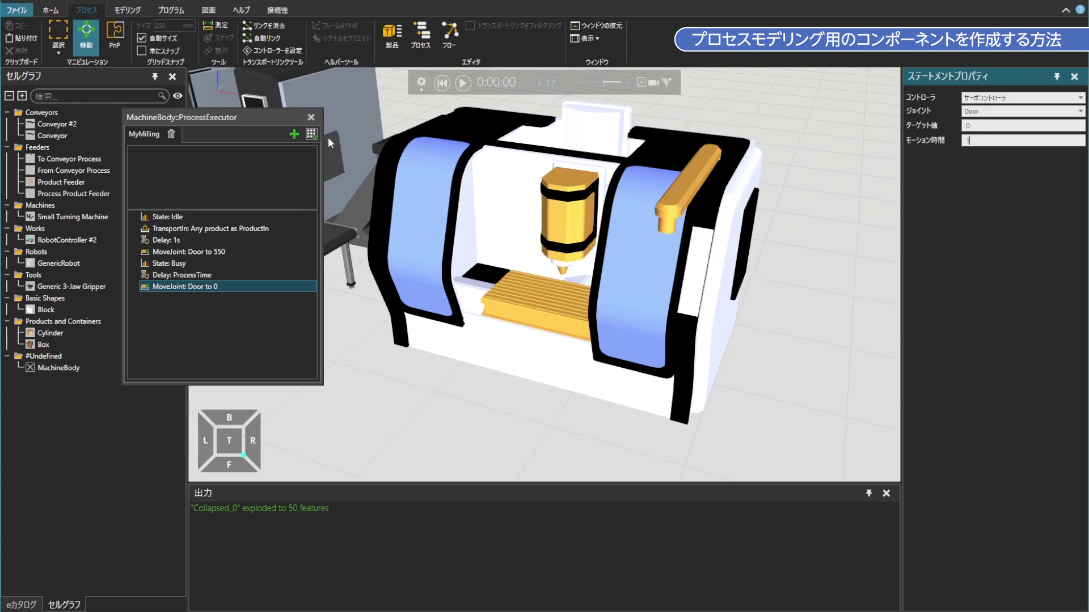
Step: Add State set to Statistics, Blocked, then a TransportOut statement for ProductIn
left_click(312, 134)
left_click(331, 531)
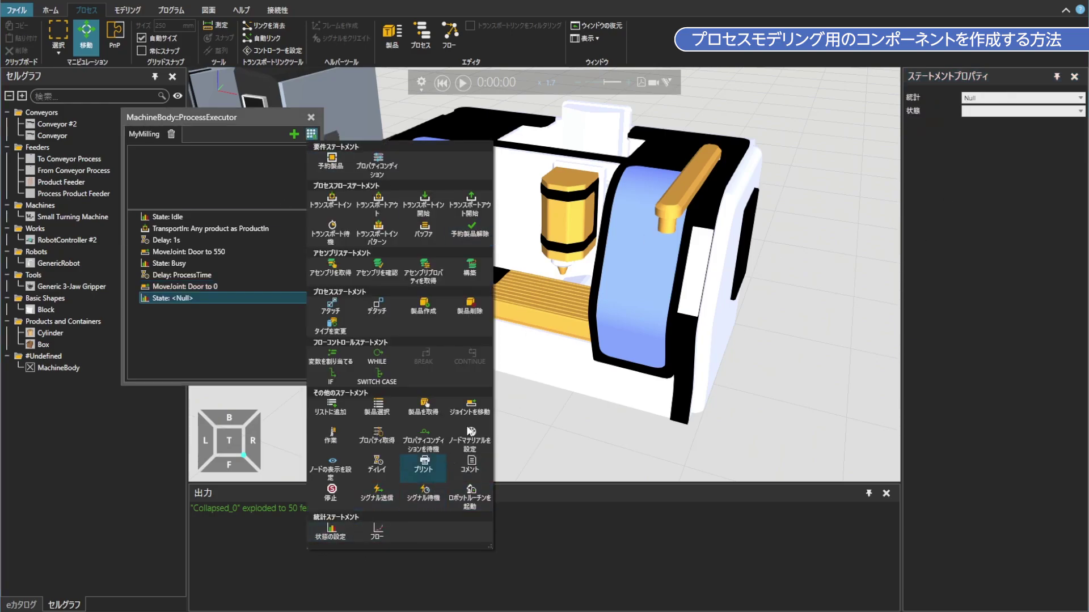
left_click(998, 98)
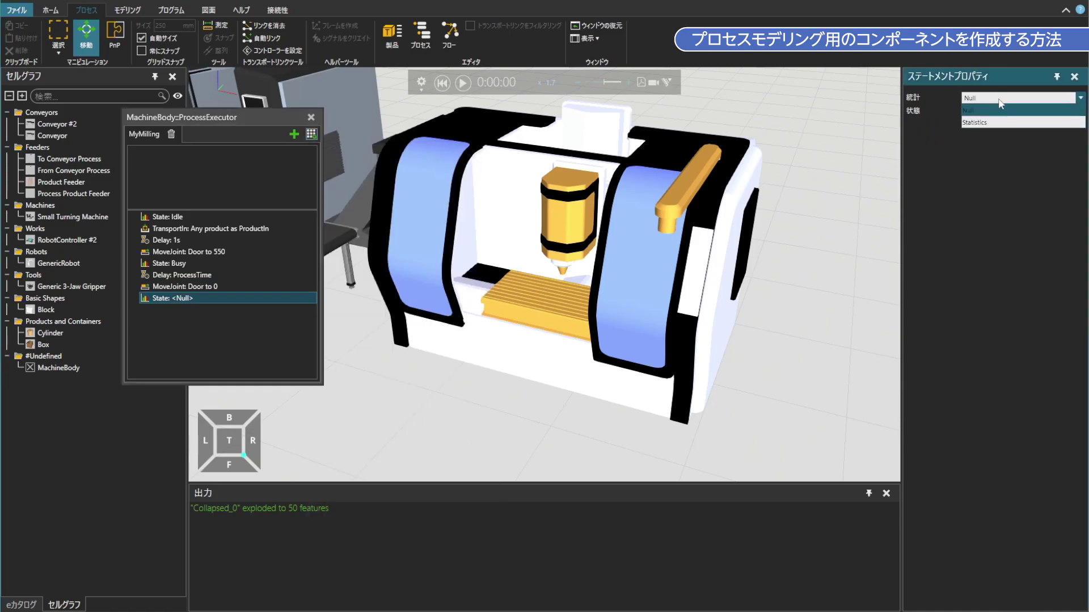
left_click(995, 121)
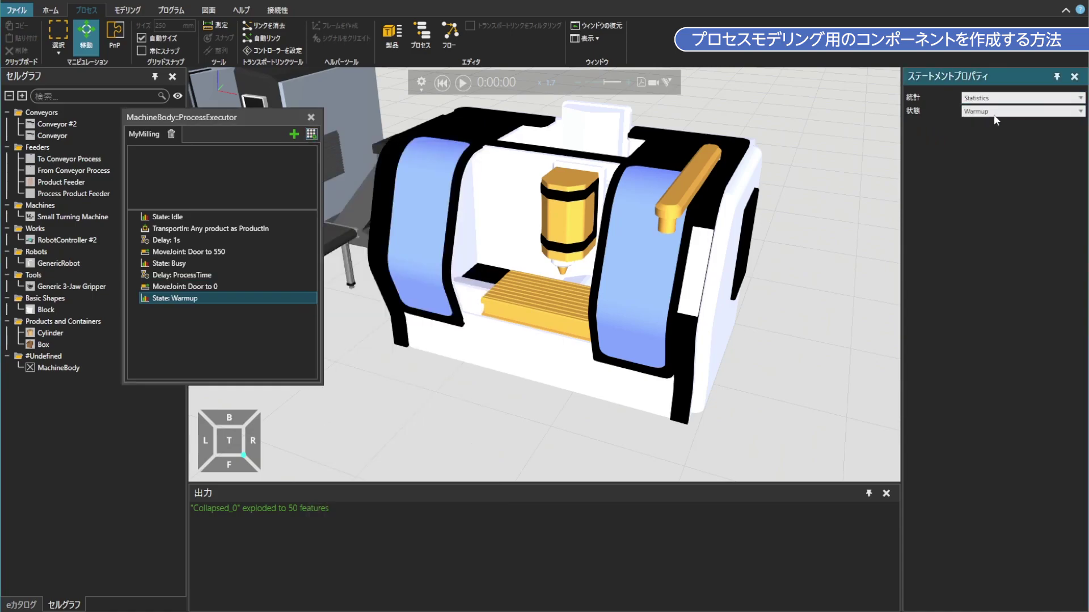
left_click(998, 112)
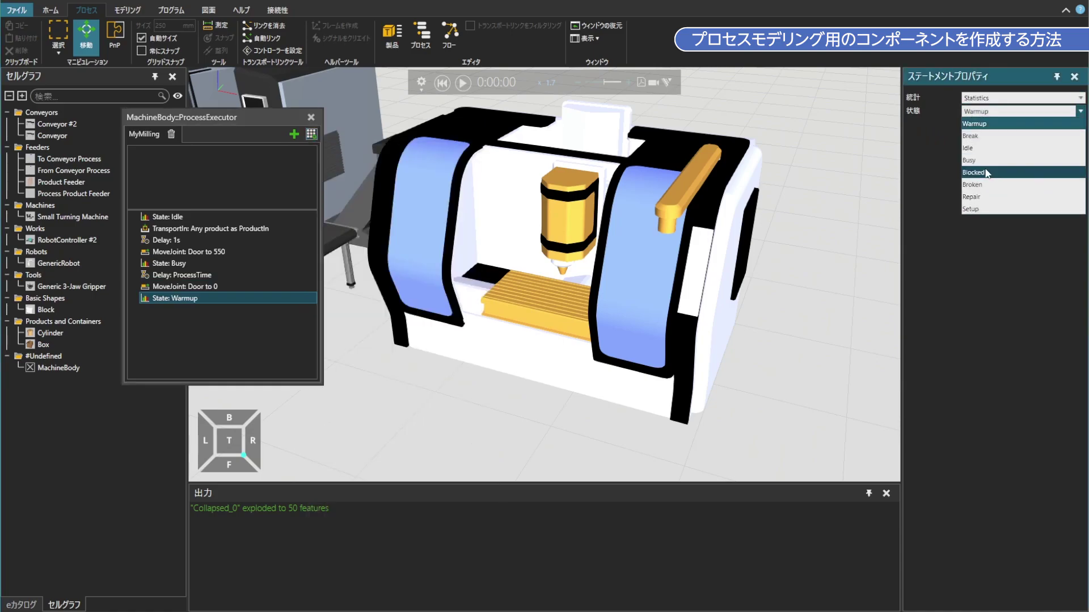
left_click(985, 172)
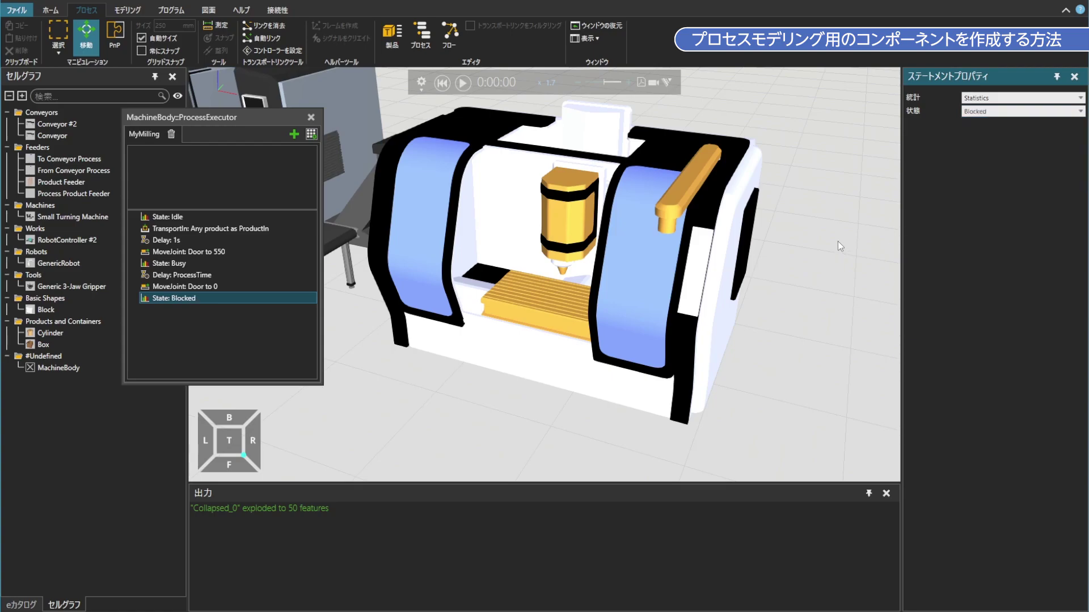
left_click(311, 135)
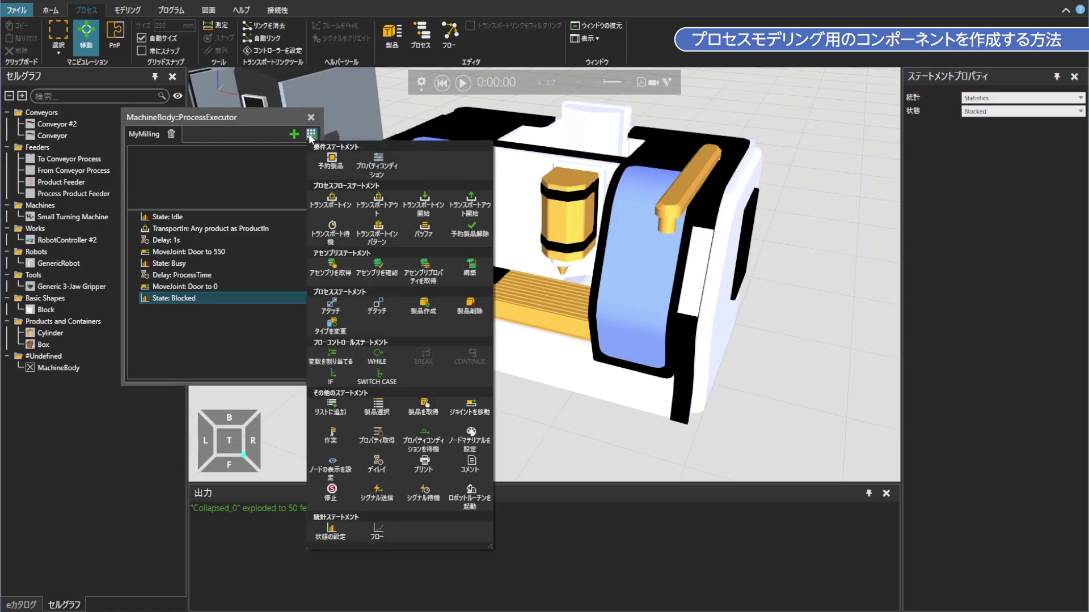
left_click(368, 204)
left_click(407, 201)
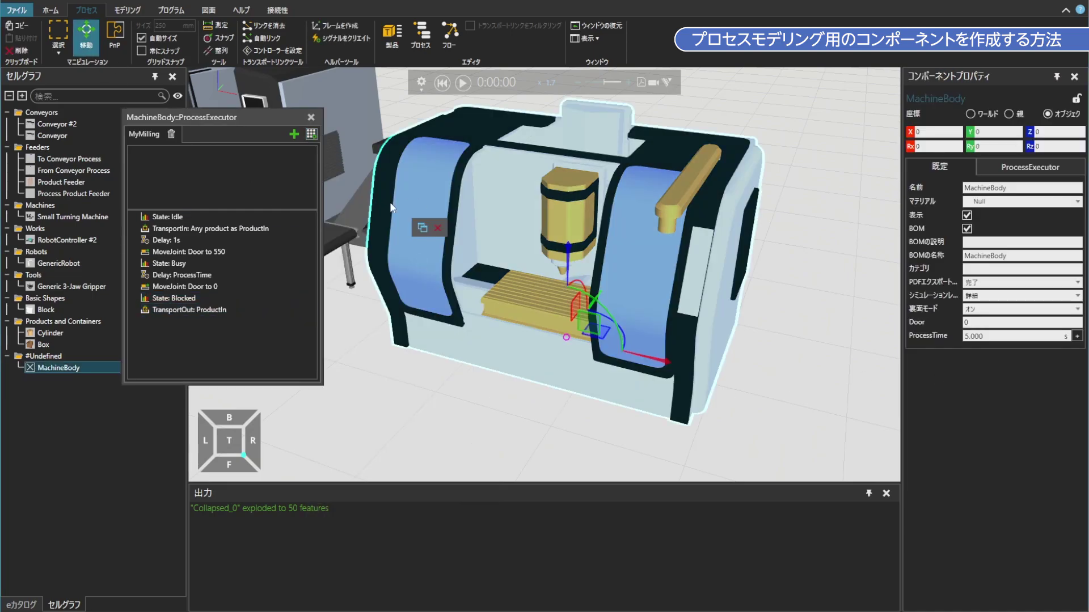
Step: Turn the milling machine to face the robot and place it at X 3915.535, Y 398.239
scroll(407, 201, "down", 3)
middle_click_drag(465, 275, 623, 349)
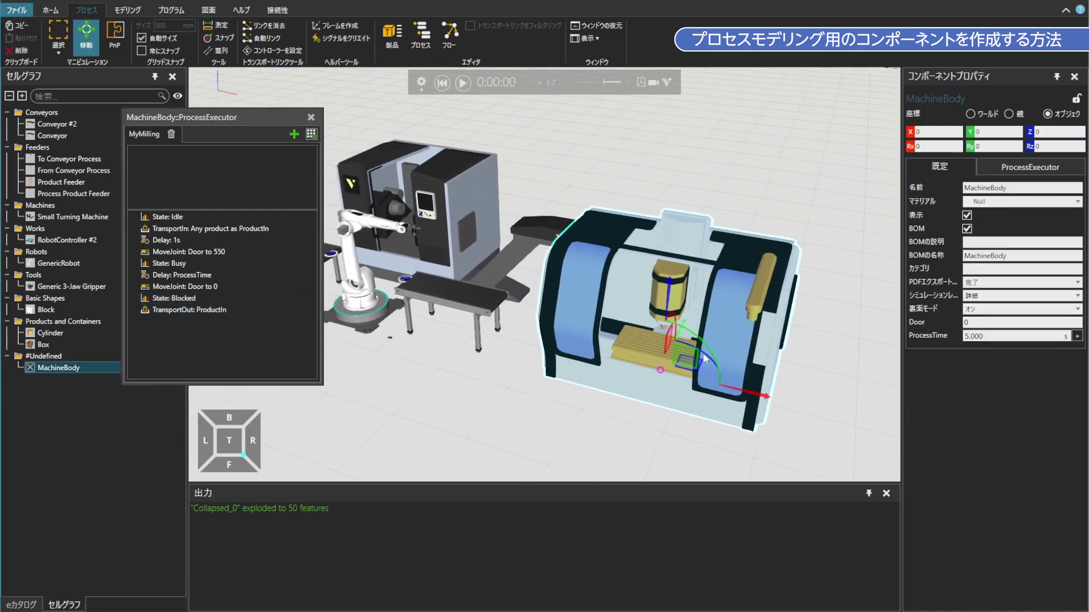
right_click_drag(674, 338, 728, 400)
left_click_drag(727, 400, 594, 439)
middle_click_drag(595, 439, 570, 379)
left_click_drag(548, 407, 477, 278)
middle_click_drag(478, 279, 567, 272)
left_click_drag(445, 300, 419, 291)
scroll(567, 332, "up", 2)
middle_click_drag(578, 334, 616, 352)
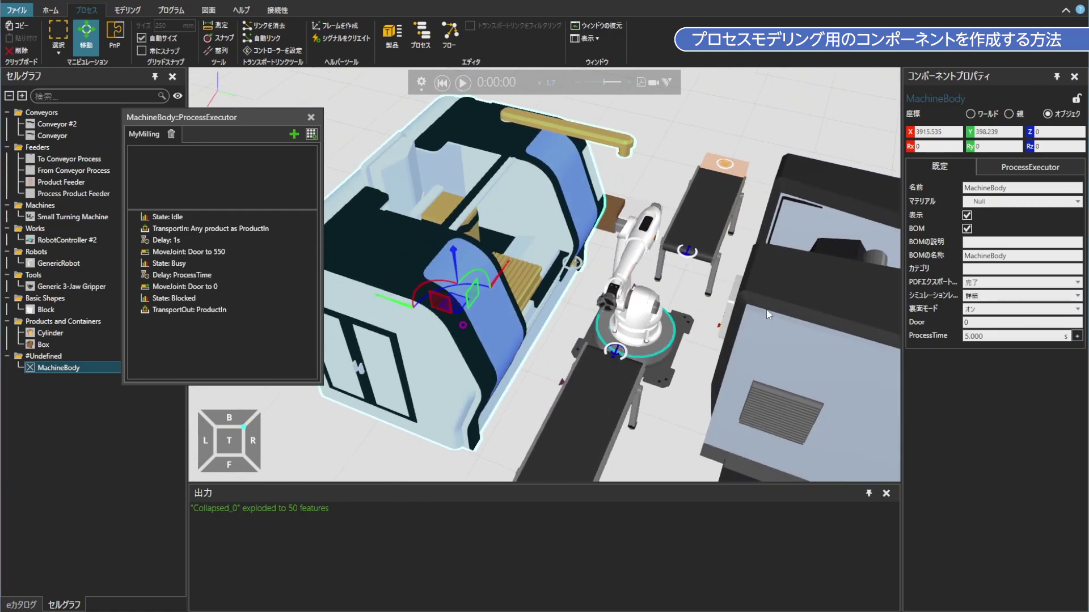
Step: Move the Process Product Feeder beside the conveyor to X -119.485, Y 219.442
left_click(582, 301)
left_click_drag(536, 373, 496, 441)
left_click_drag(613, 409, 713, 434)
left_click(599, 414)
left_click(549, 344)
left_click_drag(625, 417, 652, 425)
left_click_drag(537, 467, 541, 457)
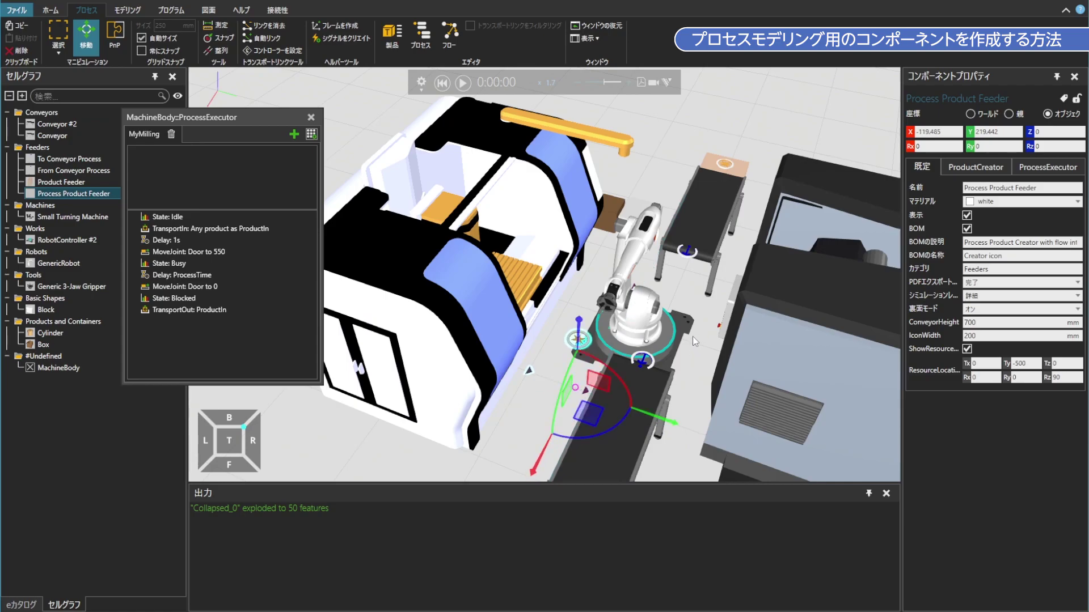
right_click_drag(692, 343, 653, 348)
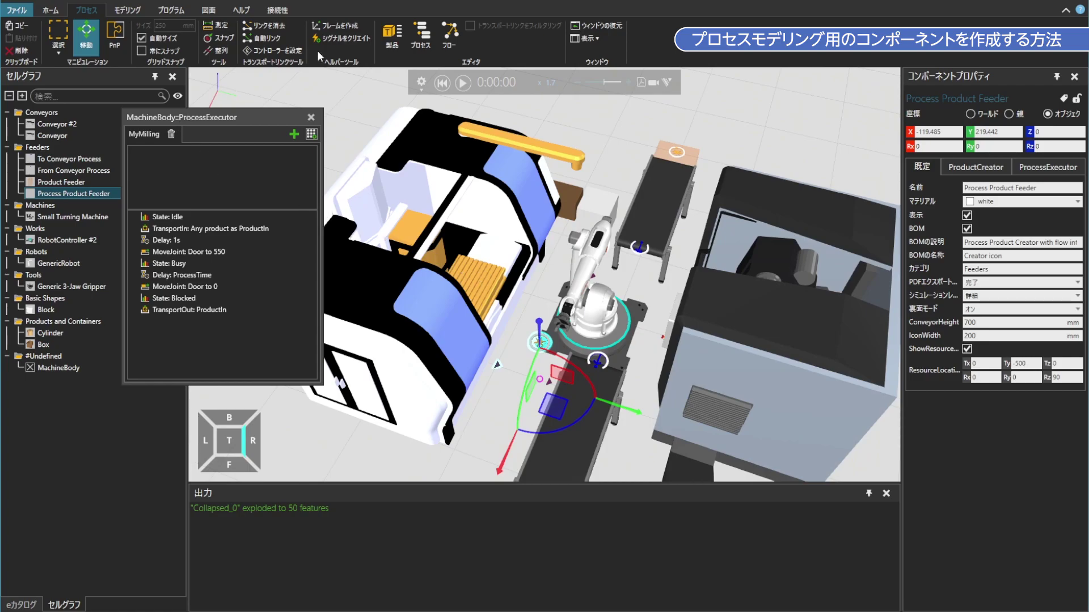
Step: Delete ToConveyor from Flow Group #1, then add MyMilling and ToConveyor after SmallTurning
left_click(449, 35)
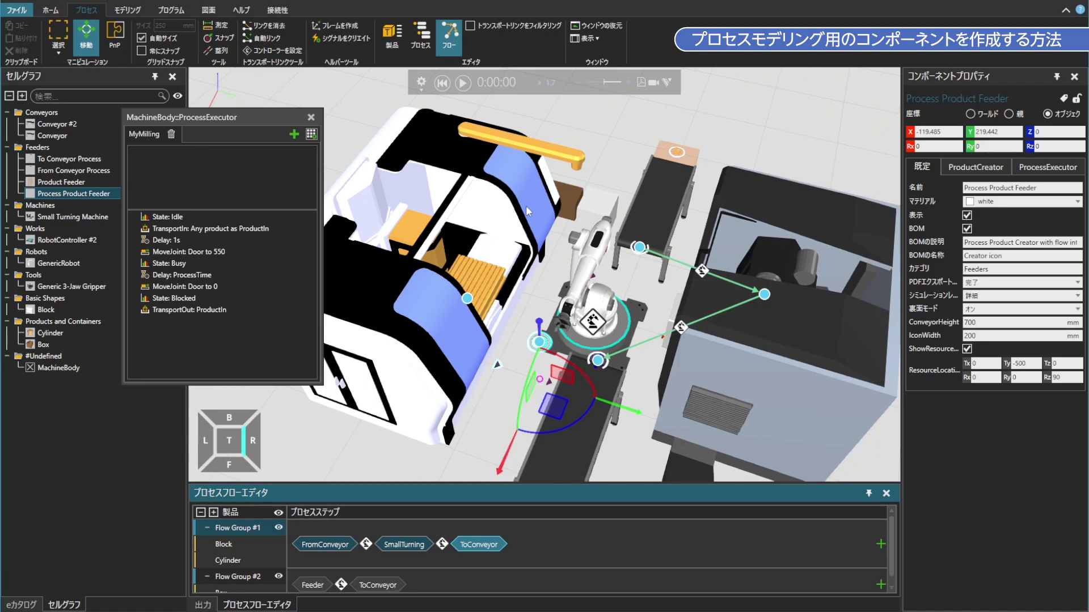
key("Delete")
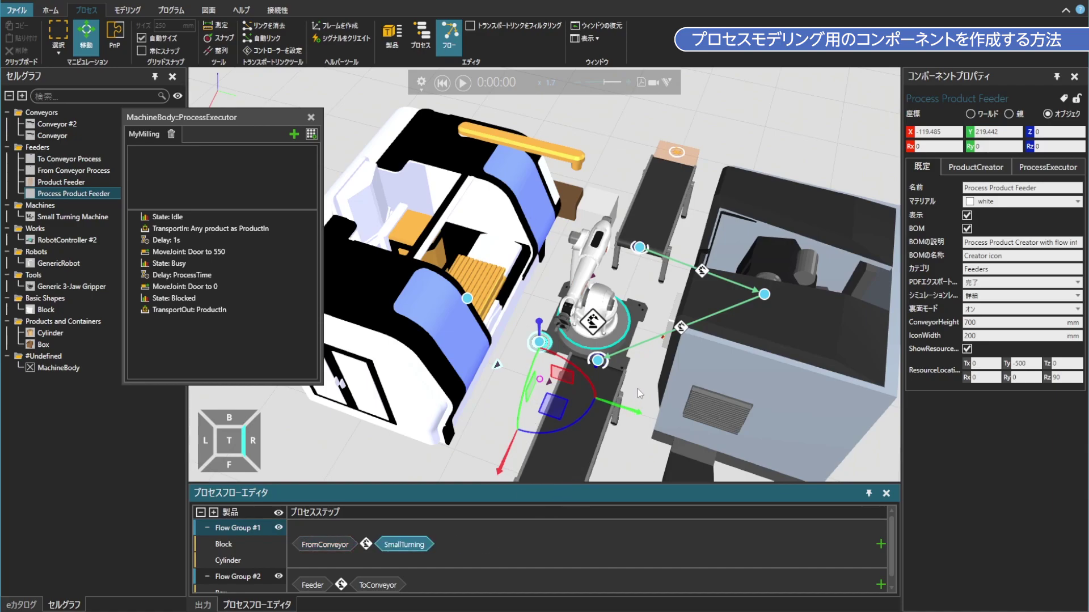
left_click(679, 332)
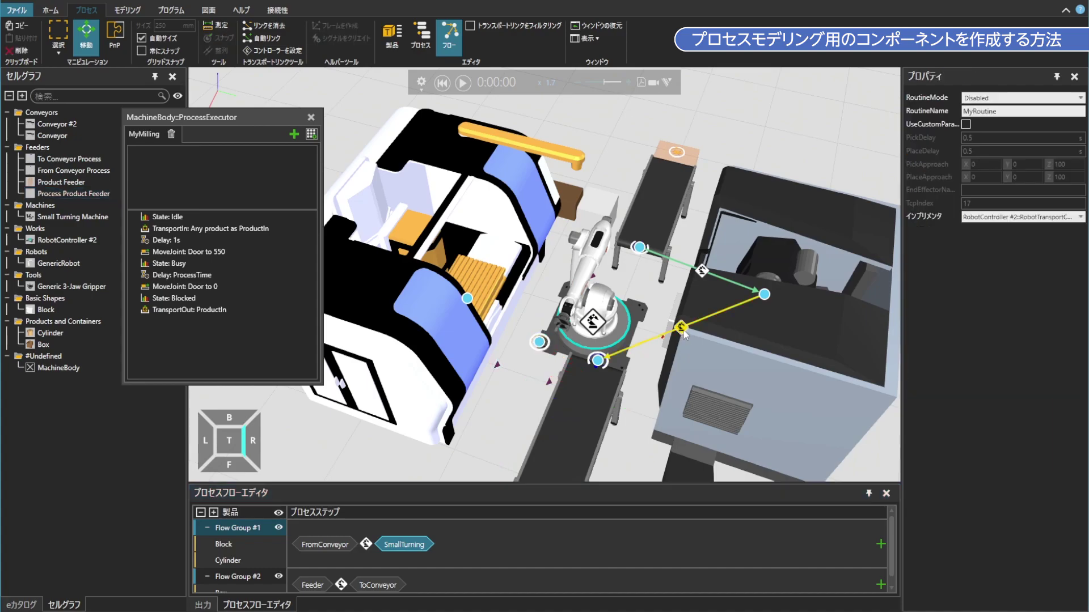
left_click(764, 294)
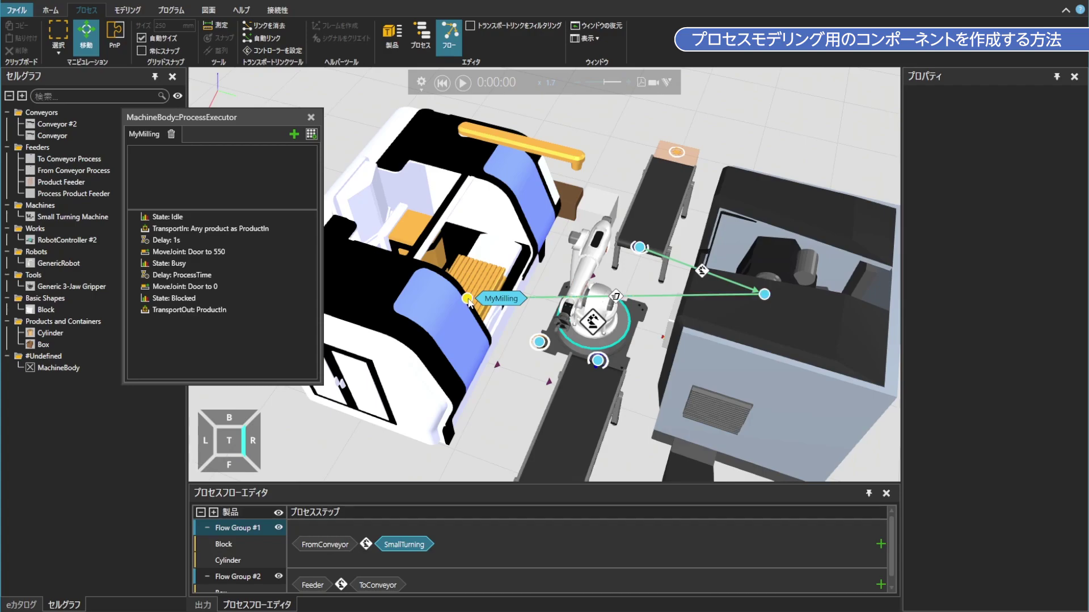
left_click_drag(499, 299, 499, 544)
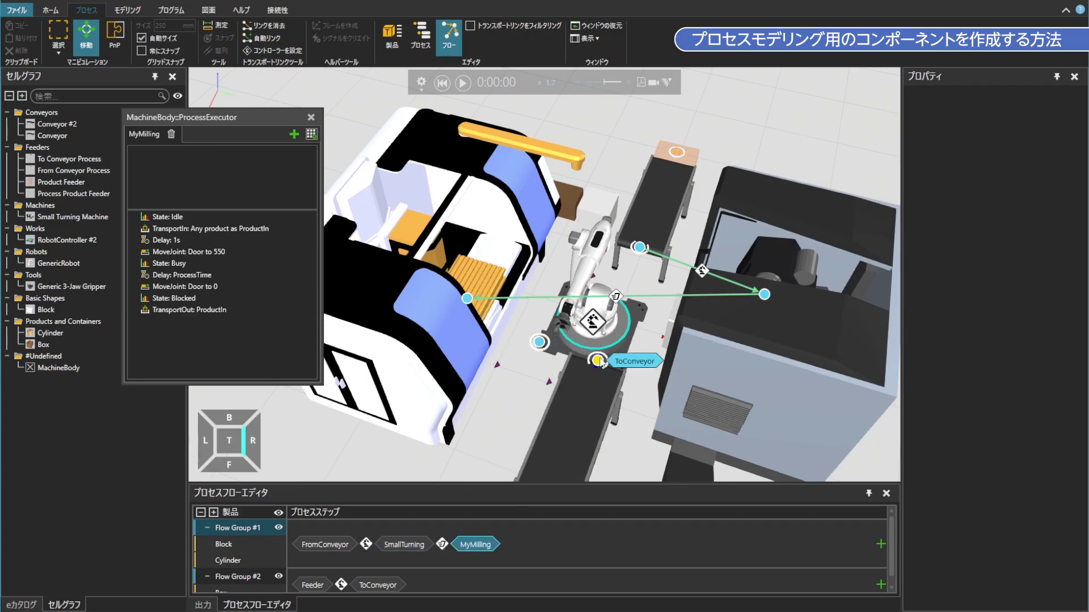
left_click_drag(595, 361, 542, 544)
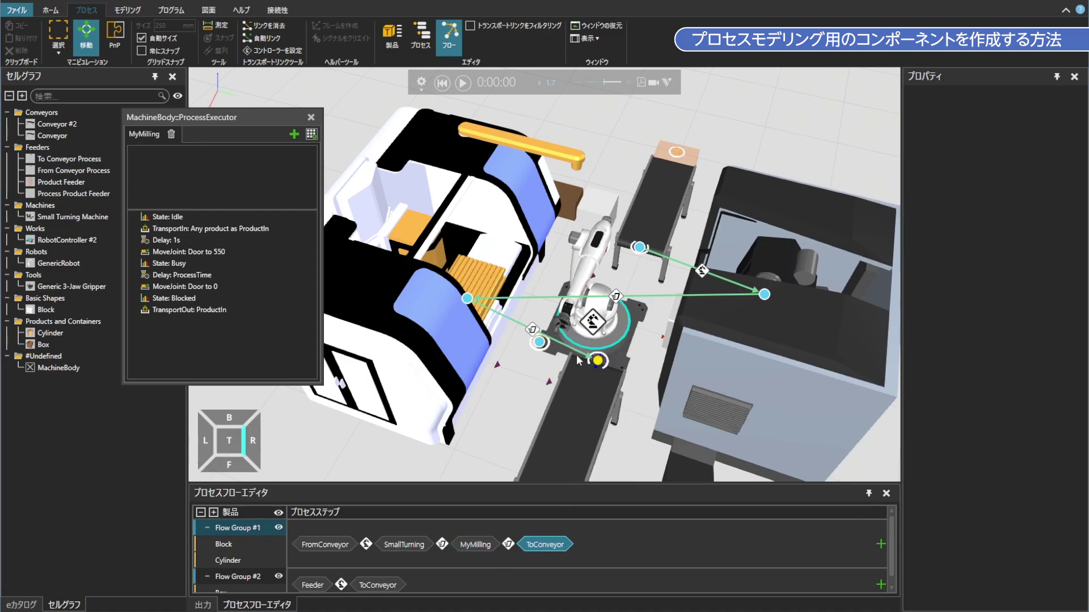
left_click(535, 331)
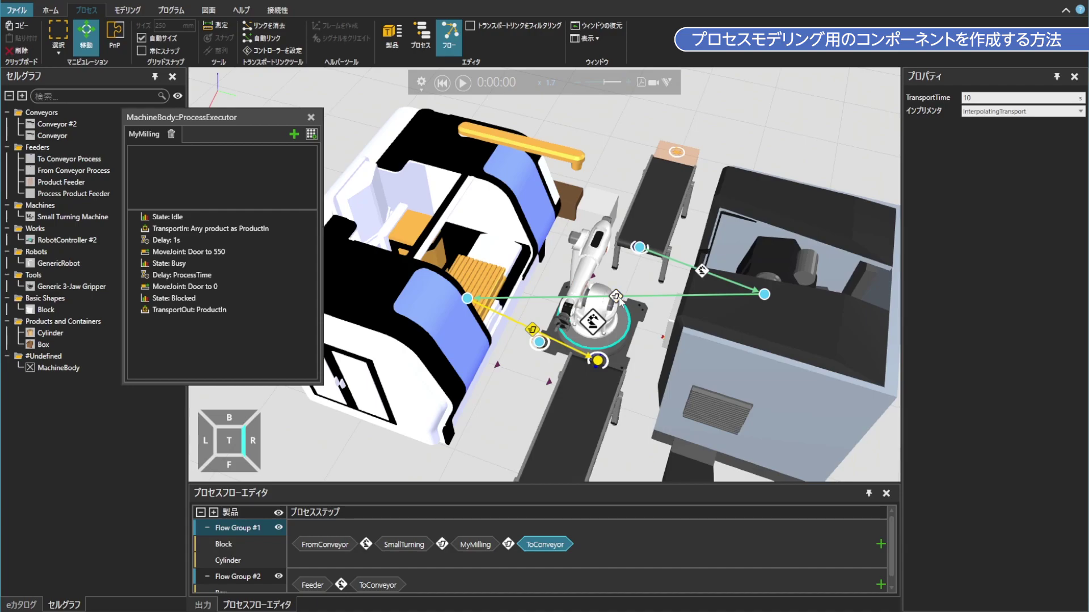
Step: Assign the robot as transport controller for both milling-machine links and run the simulation
left_click(617, 298, "ctrl")
right_click(619, 301)
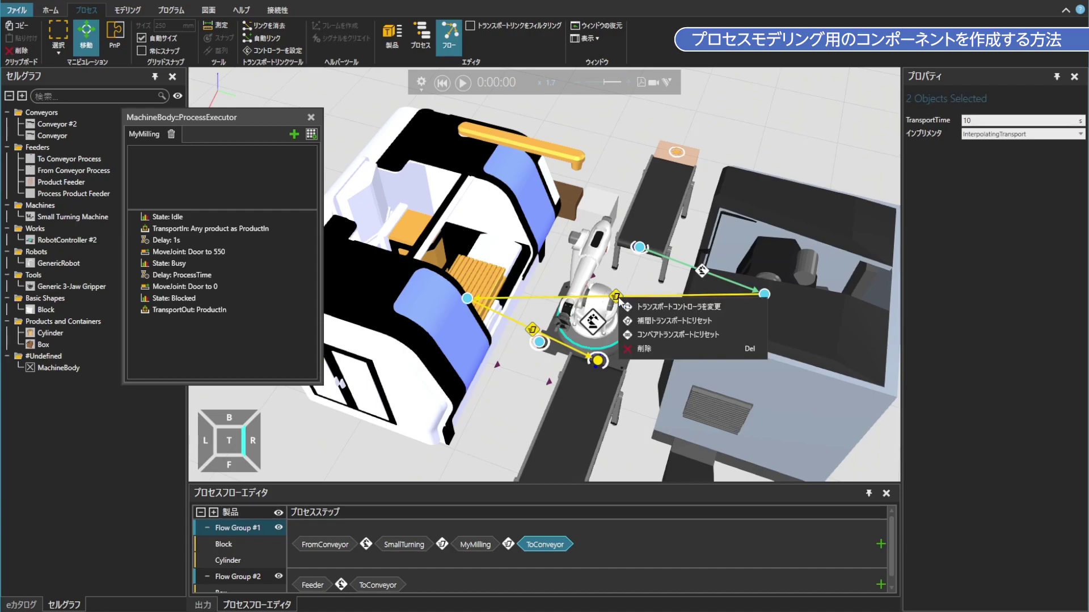
left_click(622, 307)
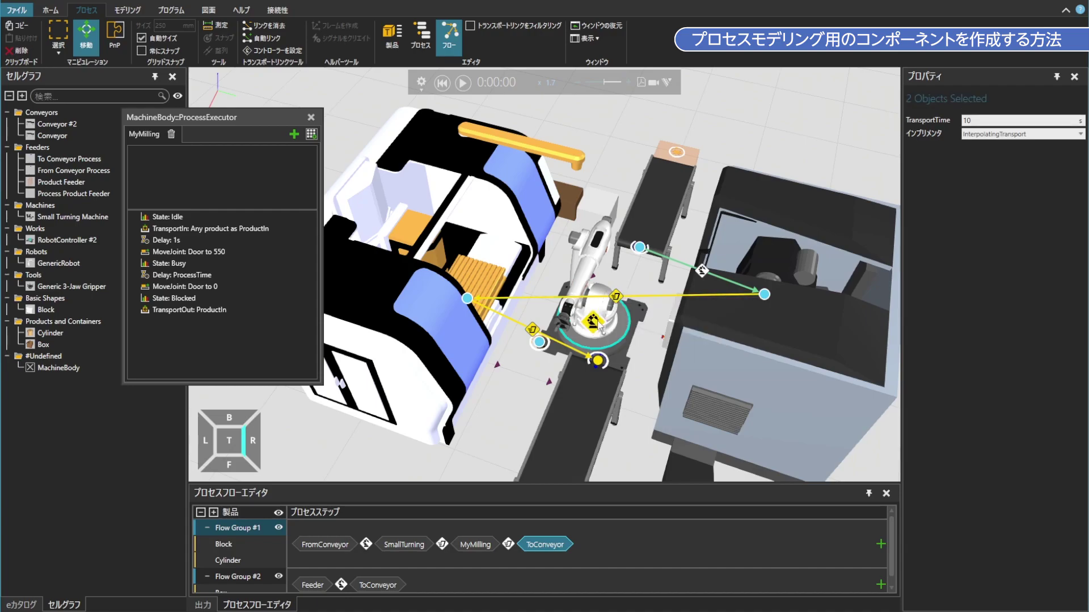
right_click(618, 306)
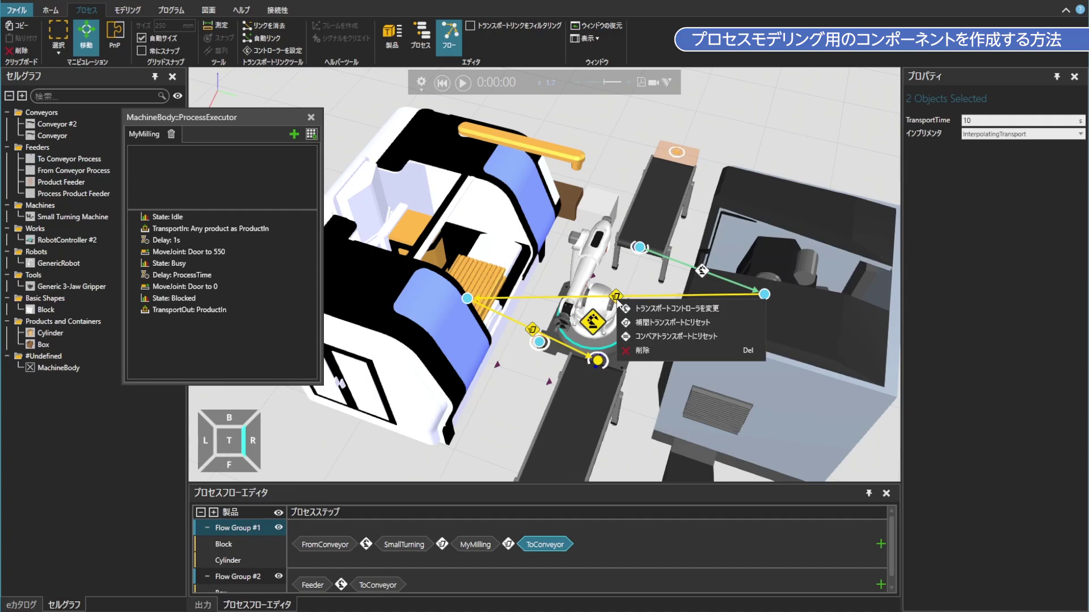
left_click(646, 309)
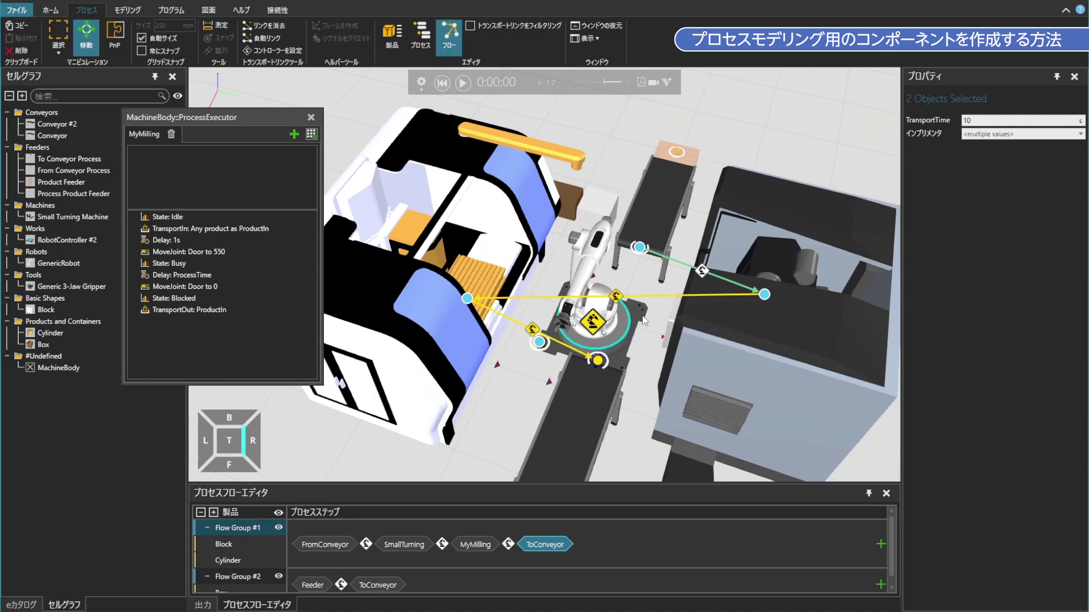
left_click(463, 83)
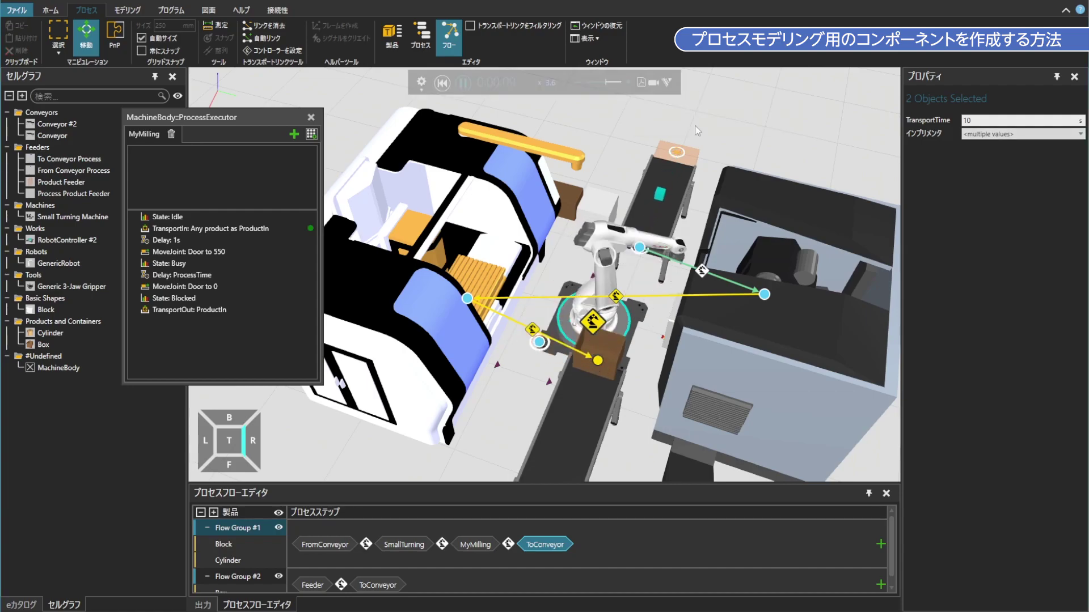
right_click_drag(675, 149, 702, 336)
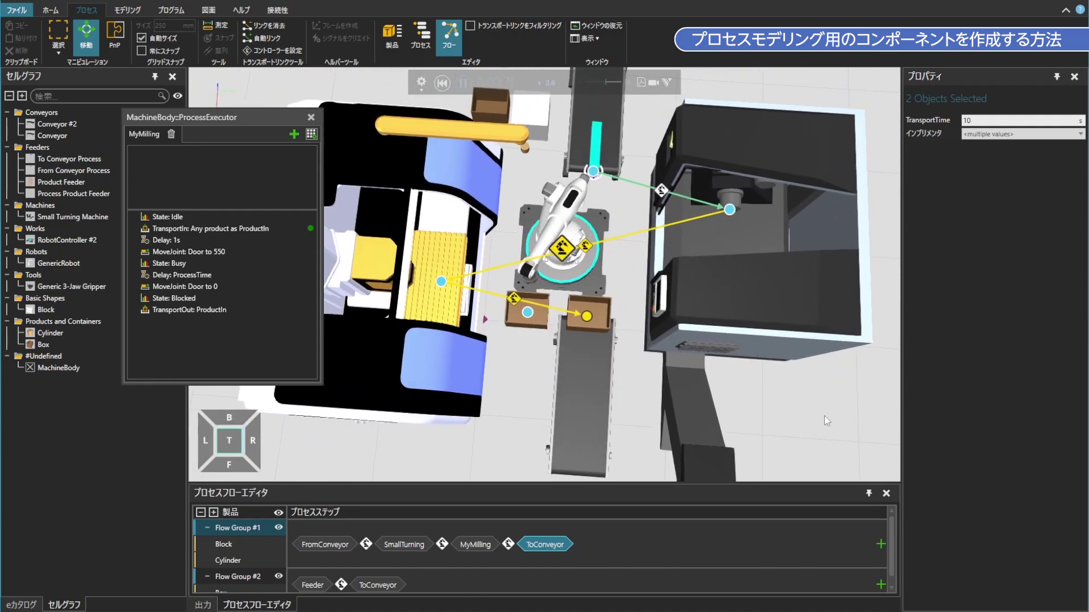